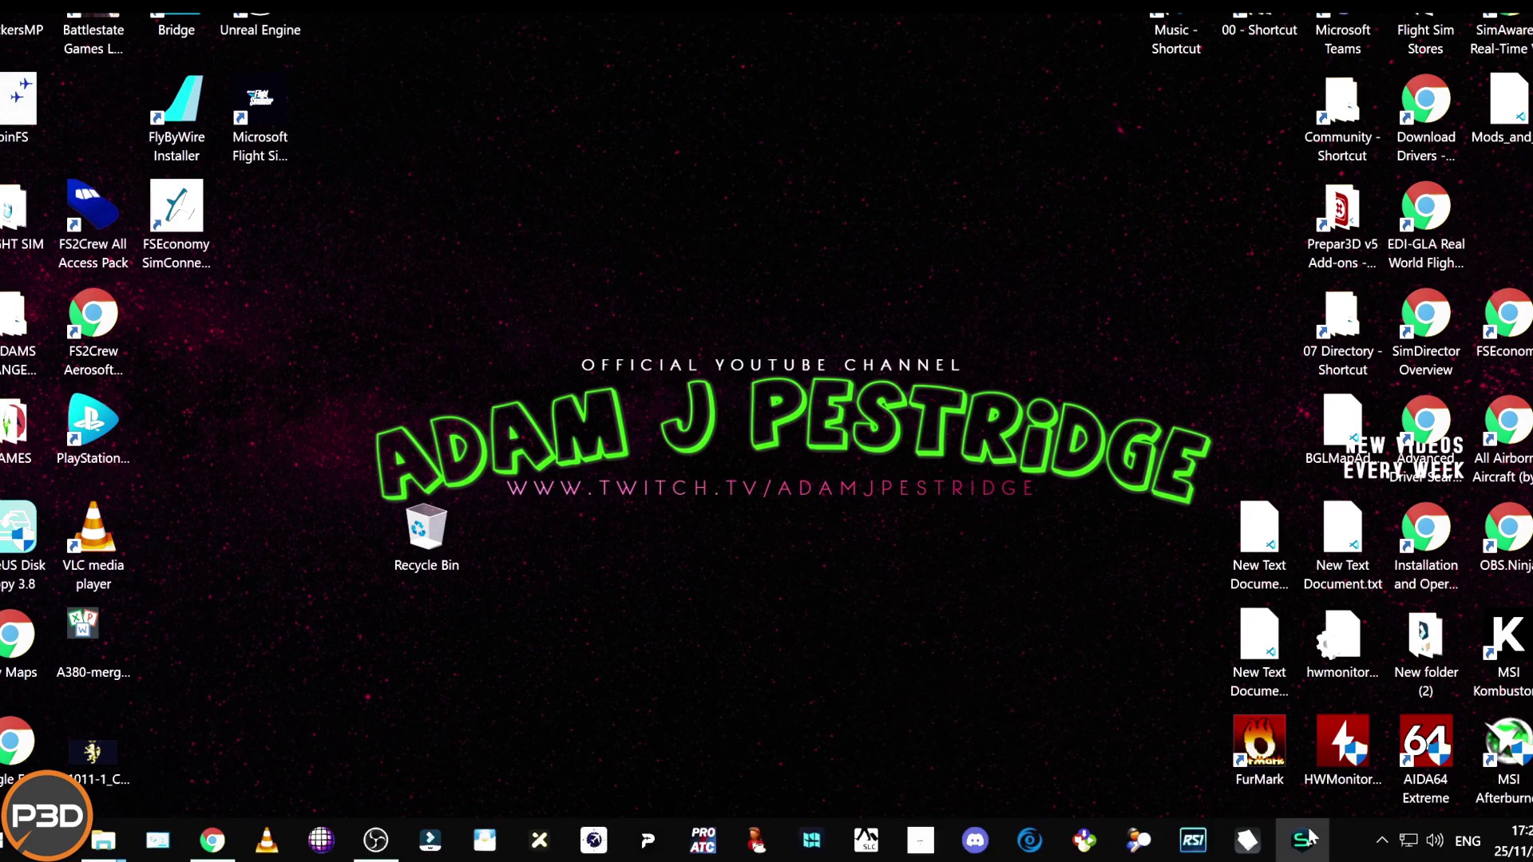
Step: Open Task Manager from the taskbar's right-click menu
right_click(1234, 842)
left_click(1376, 749)
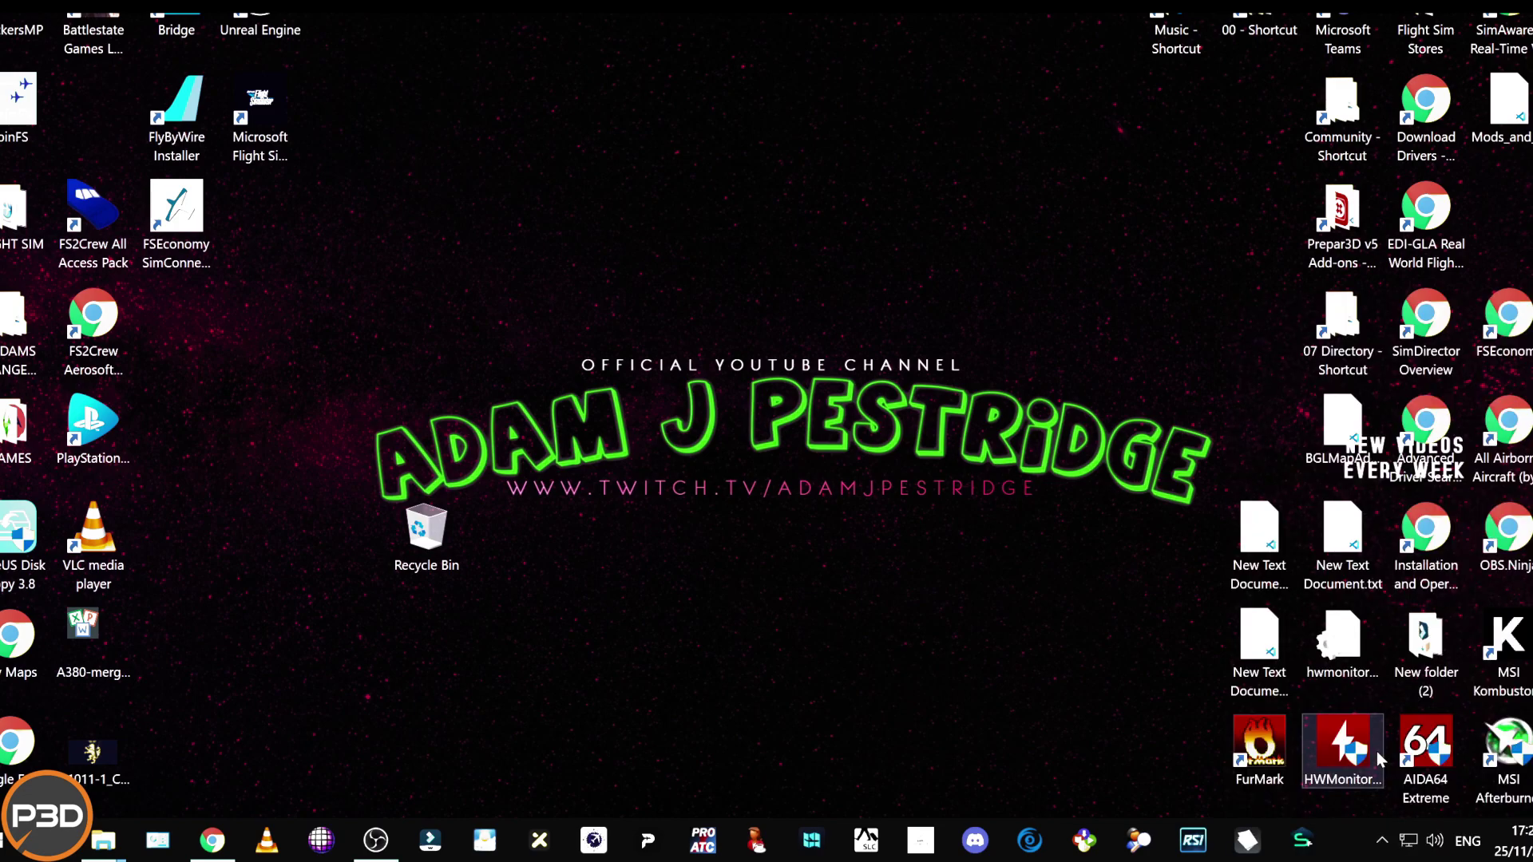
Step: Move Task Manager to the left and show the GTX 1080 Ti's GPU 0 performance page
left_click(854, 49)
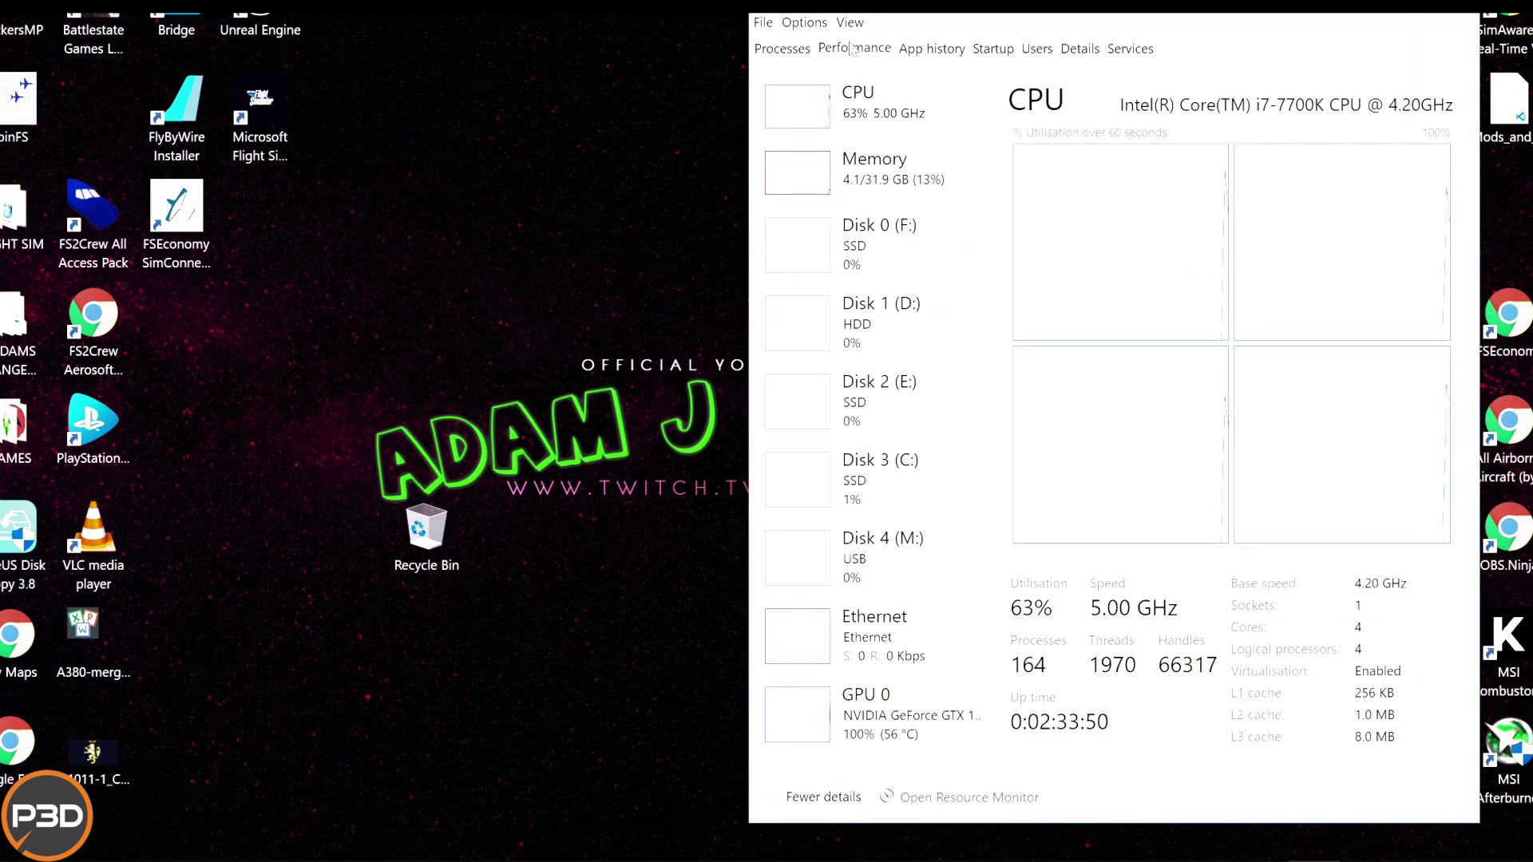
left_click_drag(862, 16, 213, 38)
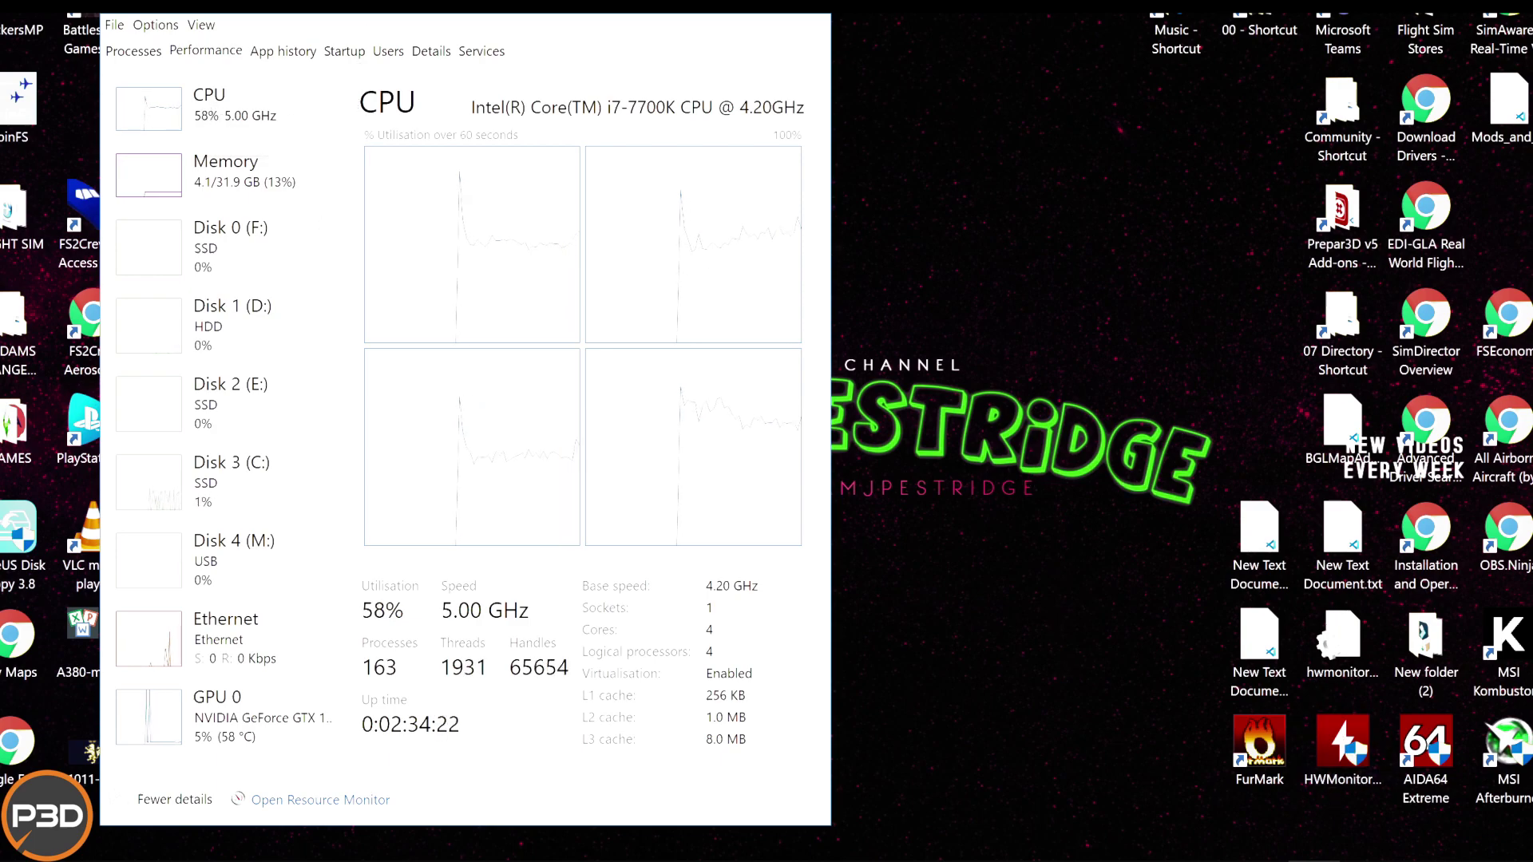
left_click_drag(479, 8, 496, 0)
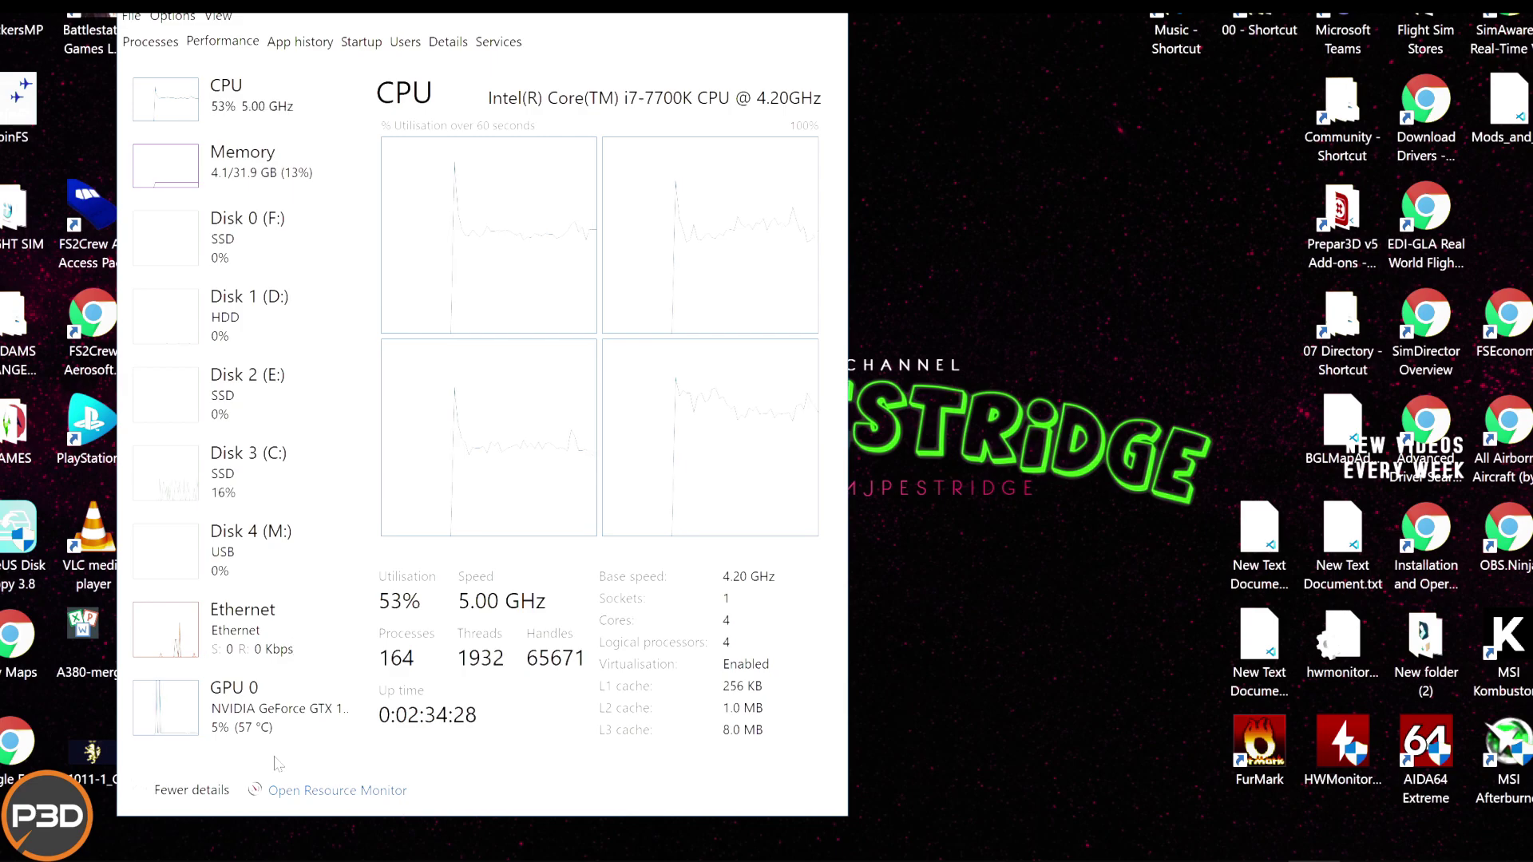
left_click(276, 722)
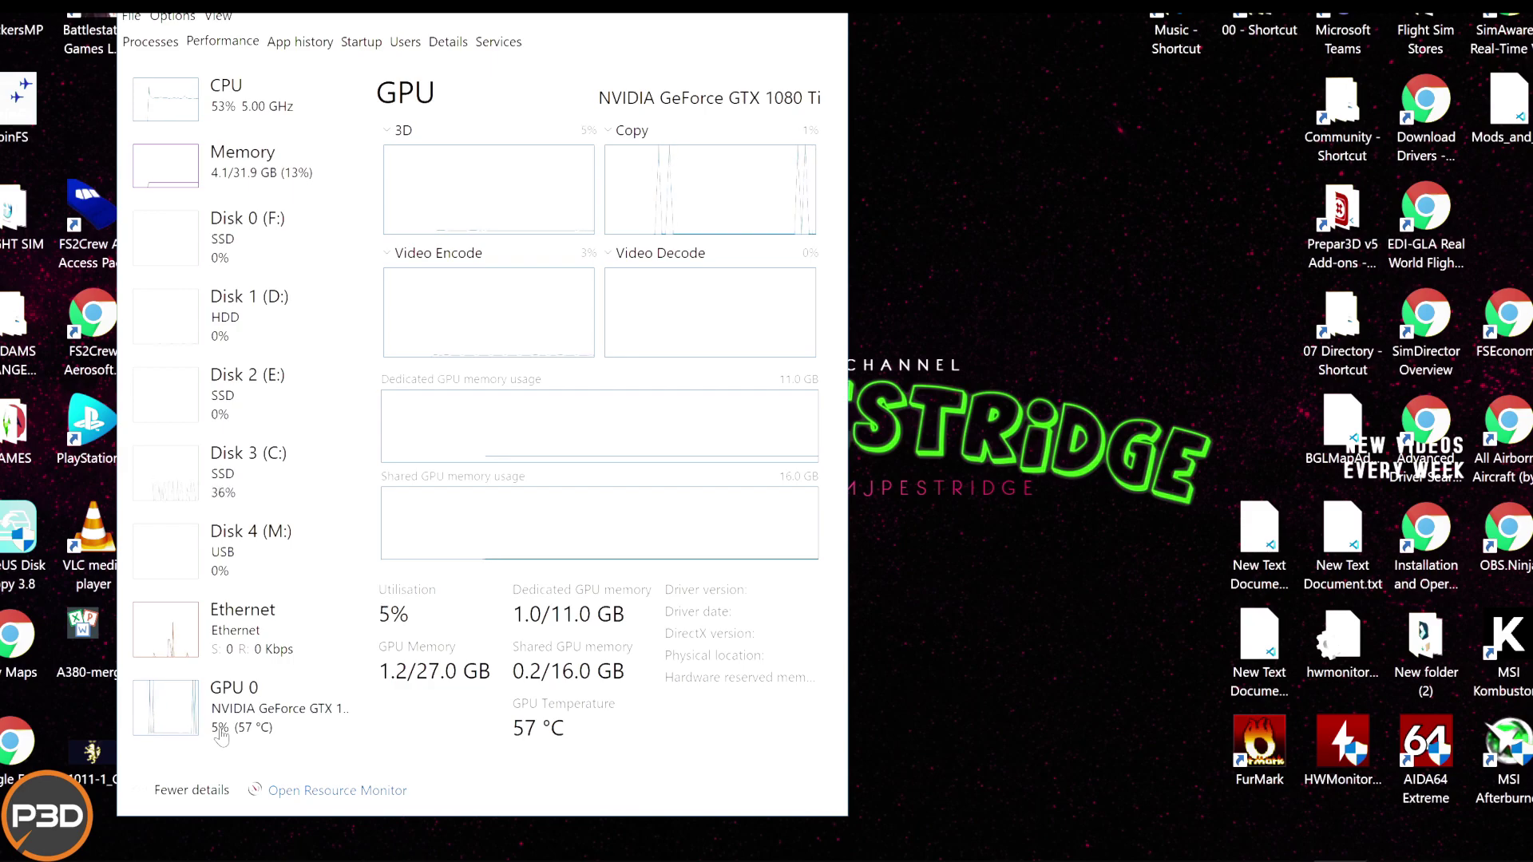
Step: Launch Prepar3D as administrator from its Start menu tile's More submenu
left_click(16, 850)
right_click(67, 235)
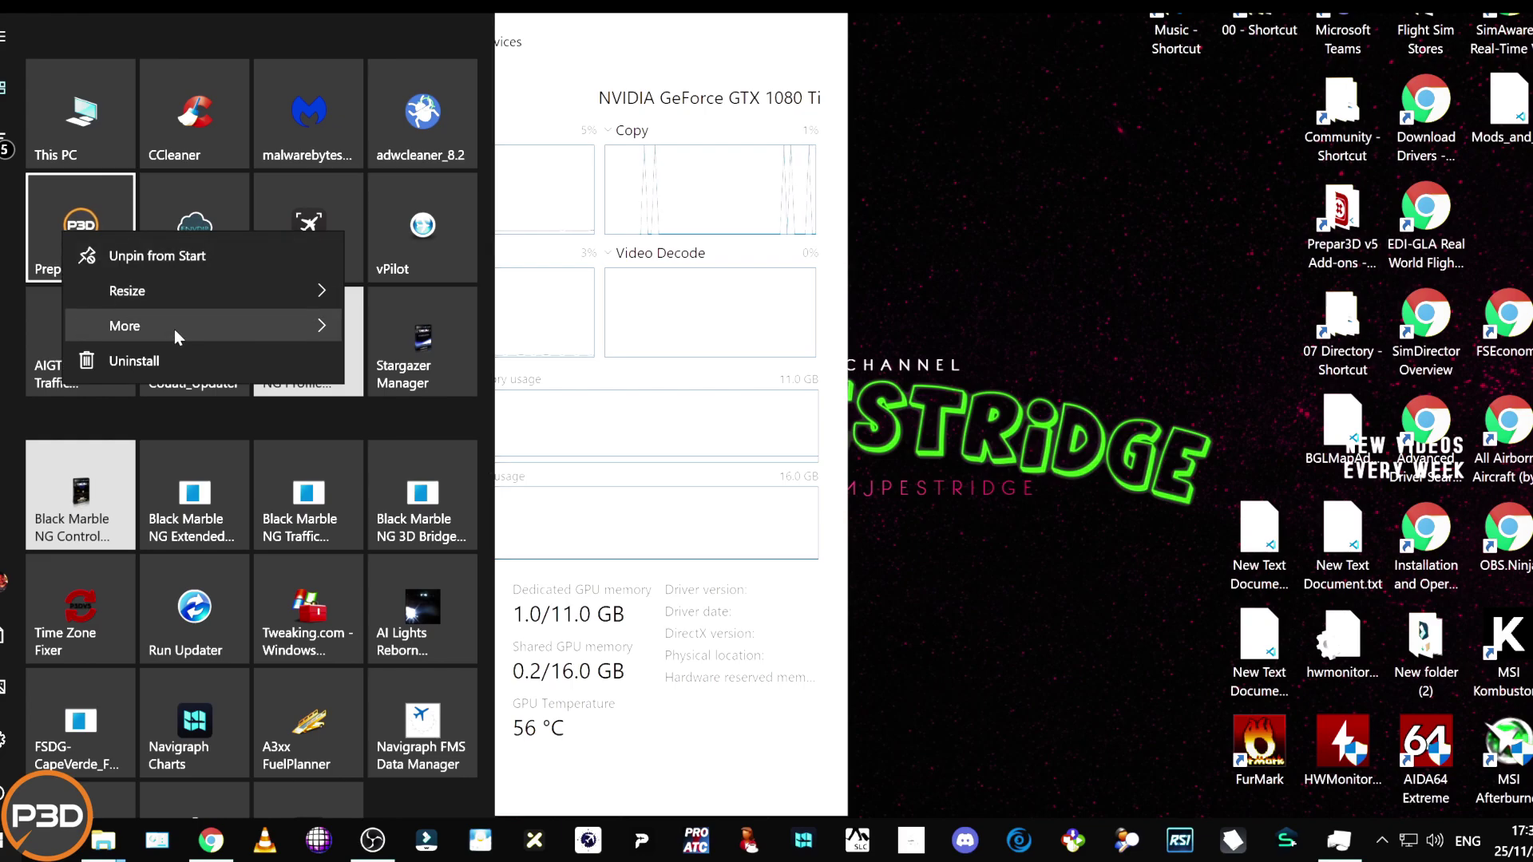
mouse_move(167, 327)
left_click(515, 365)
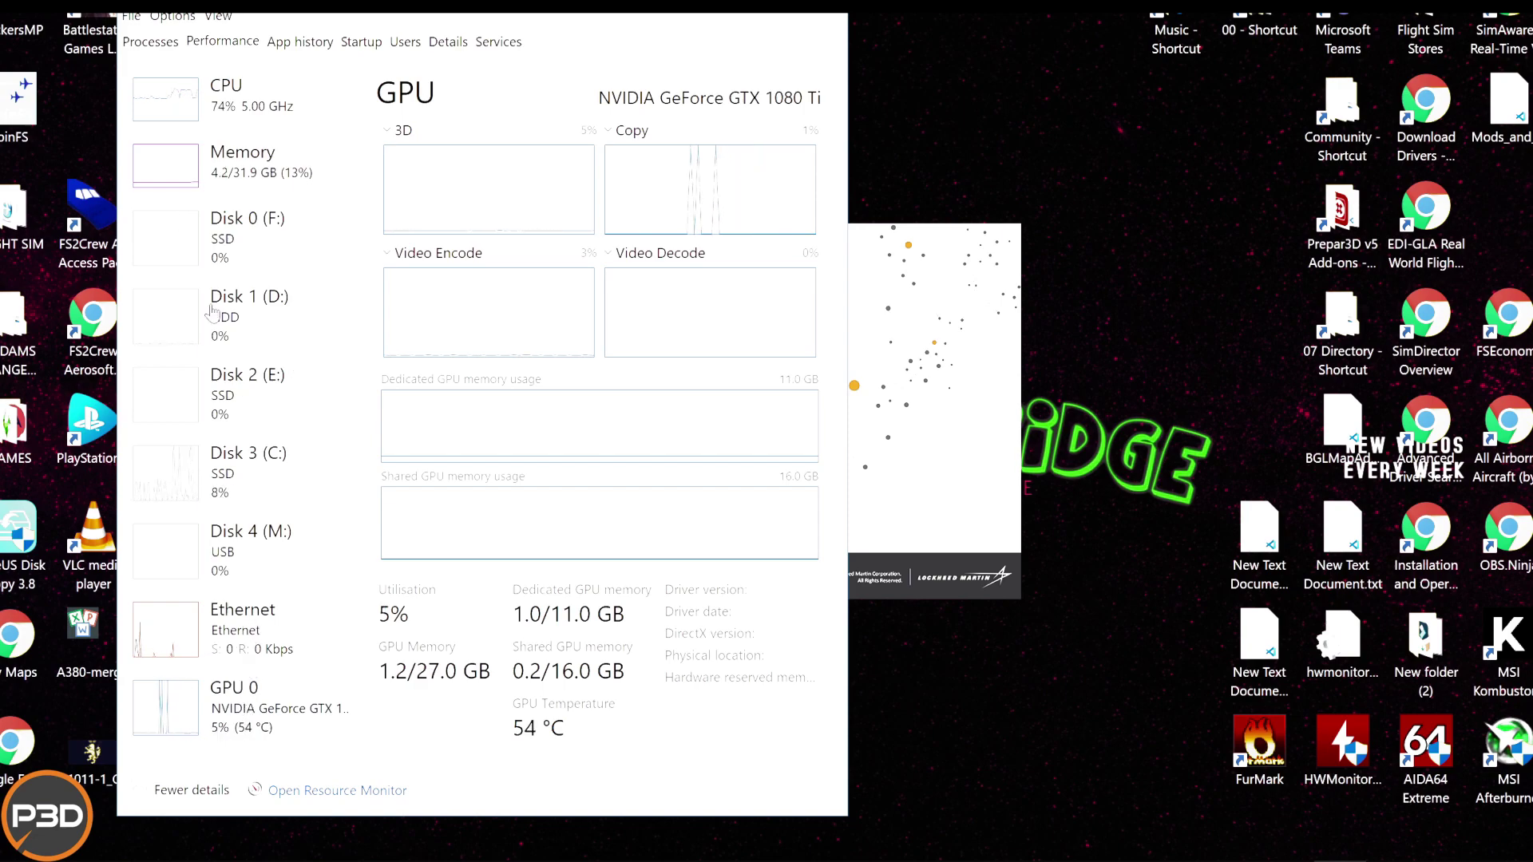
mouse_move(231, 858)
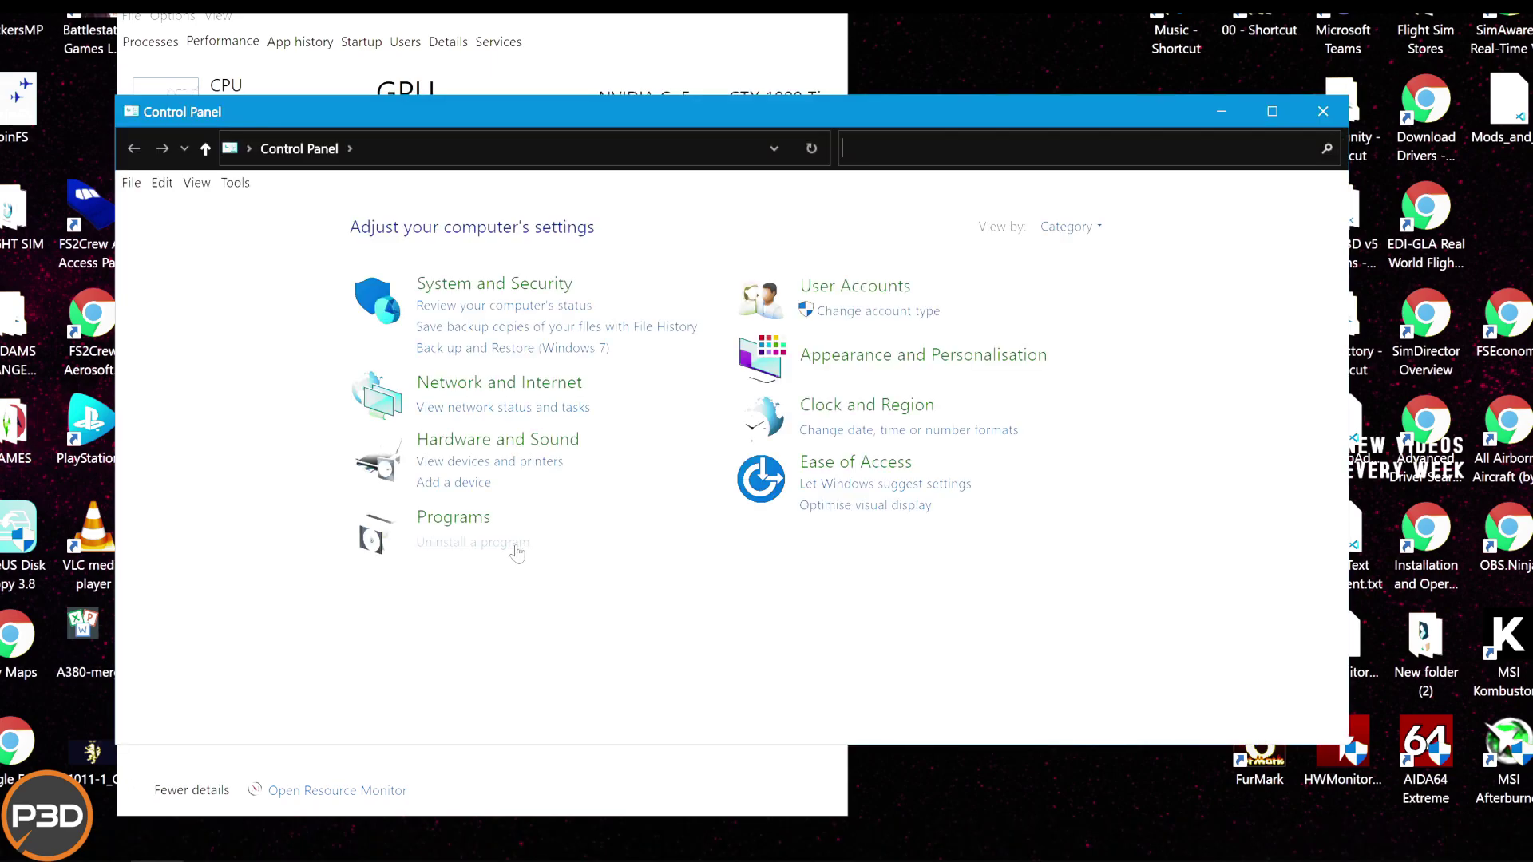
Step: Open Power Options through Hardware and Sound in Control Panel
left_click_drag(409, 116, 455, 94)
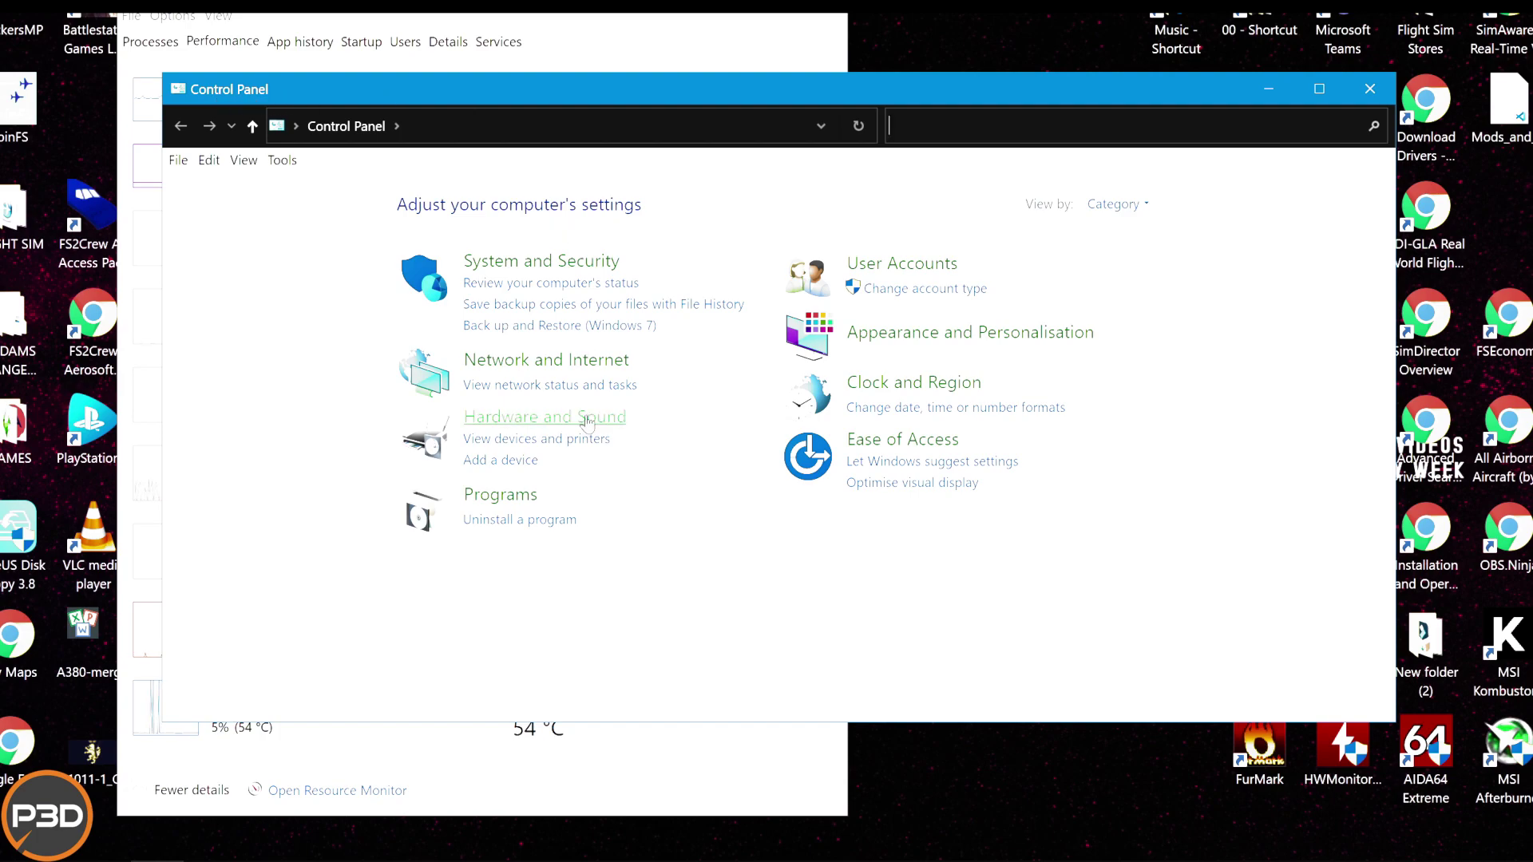
left_click(550, 417)
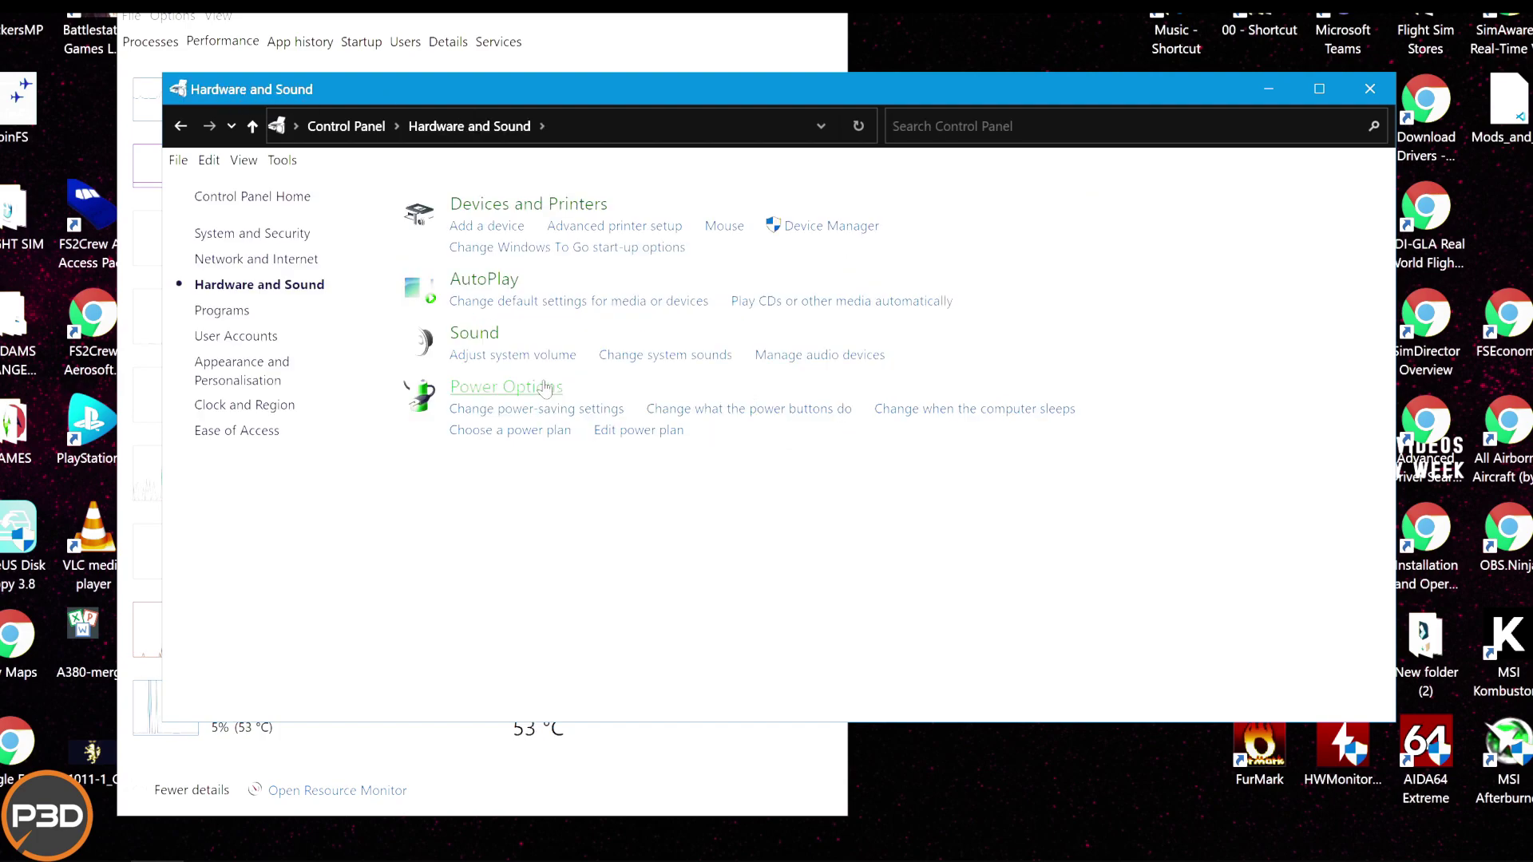
left_click(545, 388)
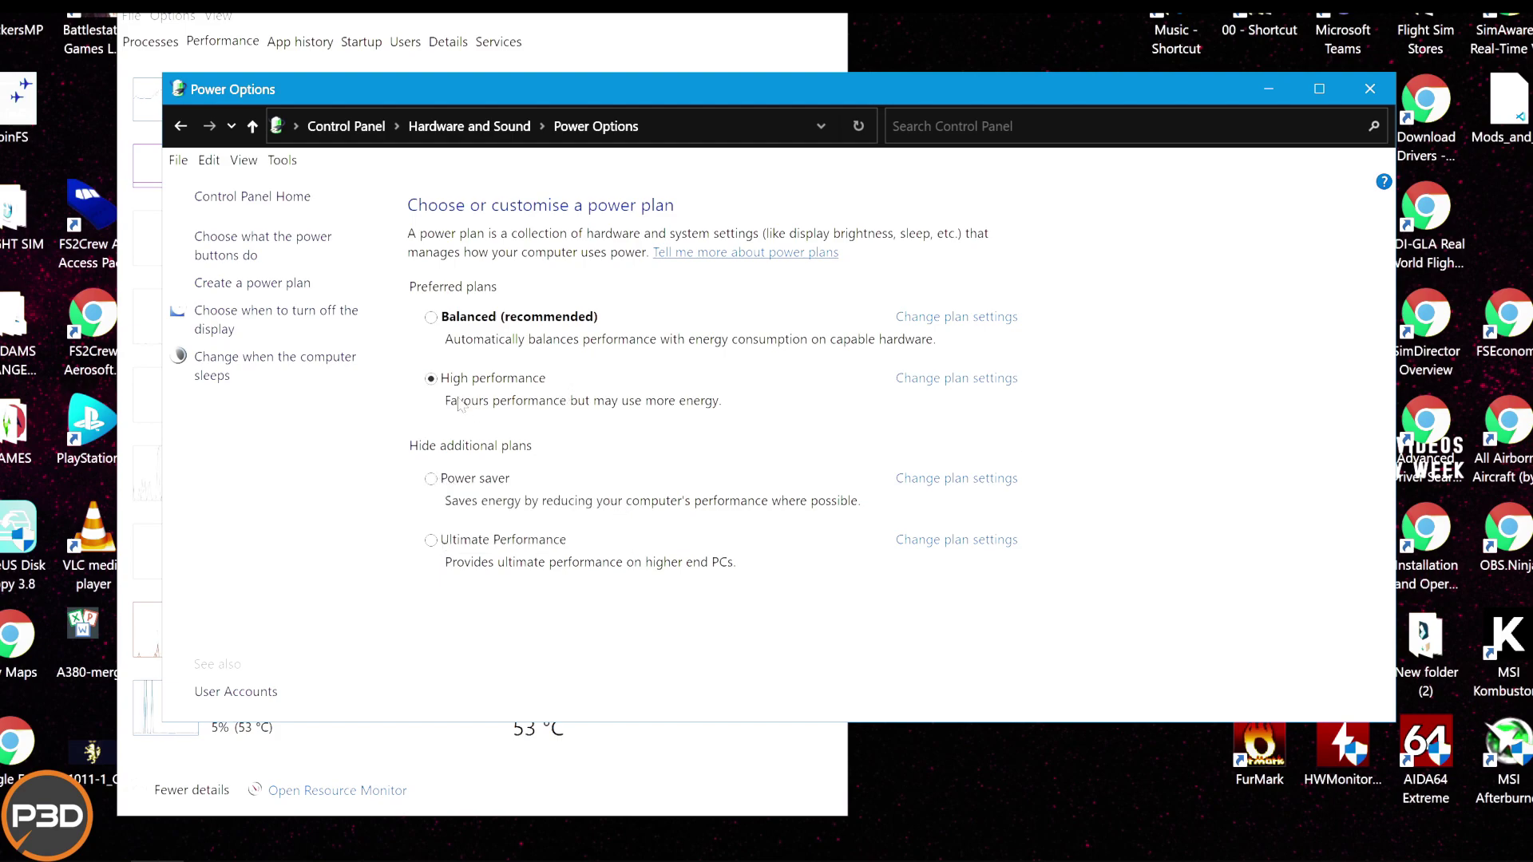
Step: Inspect the High performance plan's Processor power management and Allow Throttle States settings, then return to the plans
left_click(947, 380)
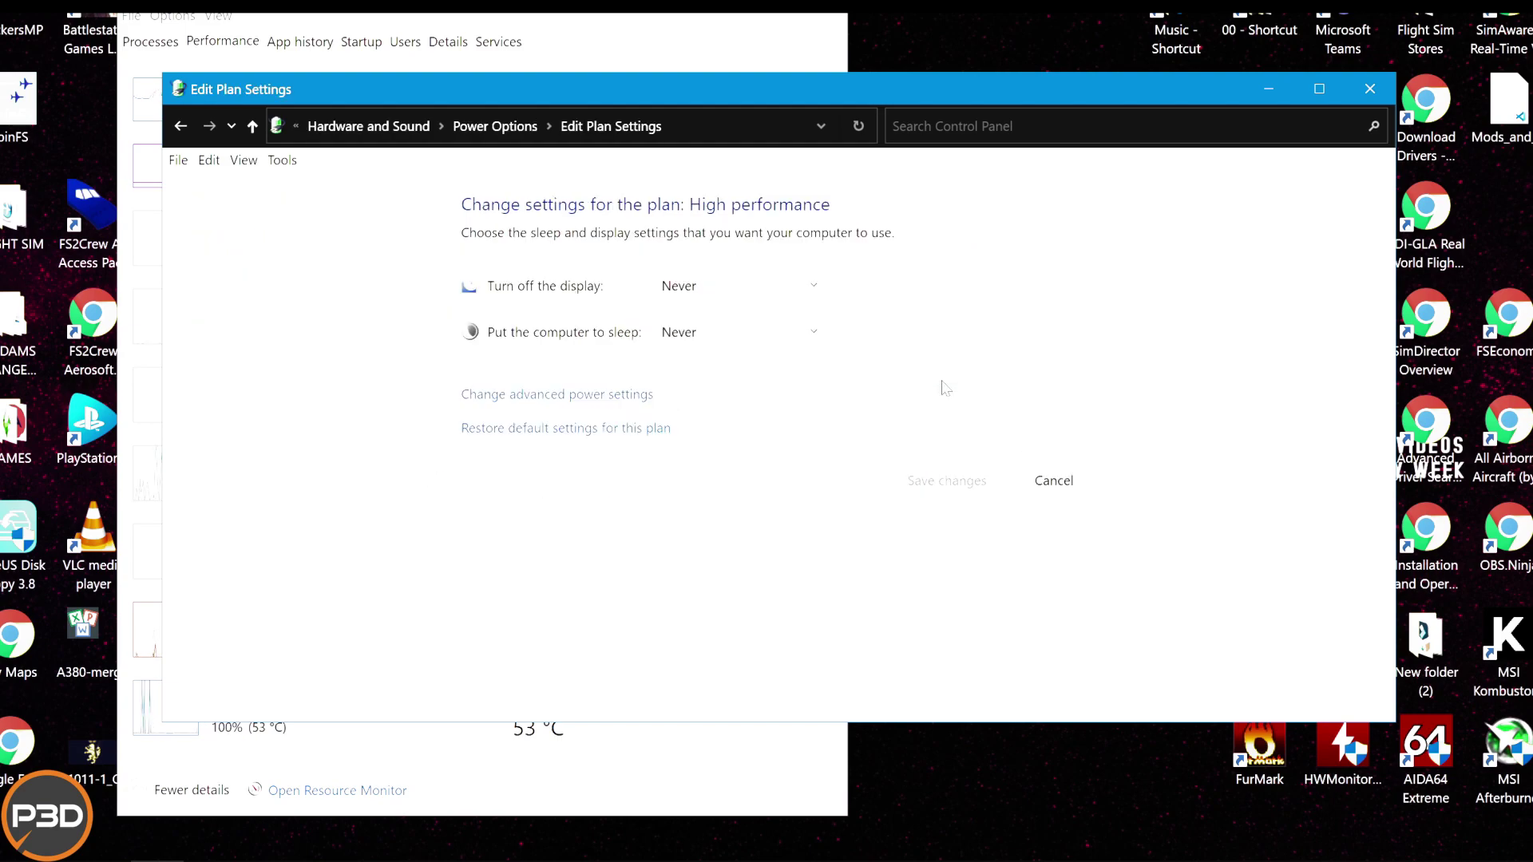
left_click(611, 396)
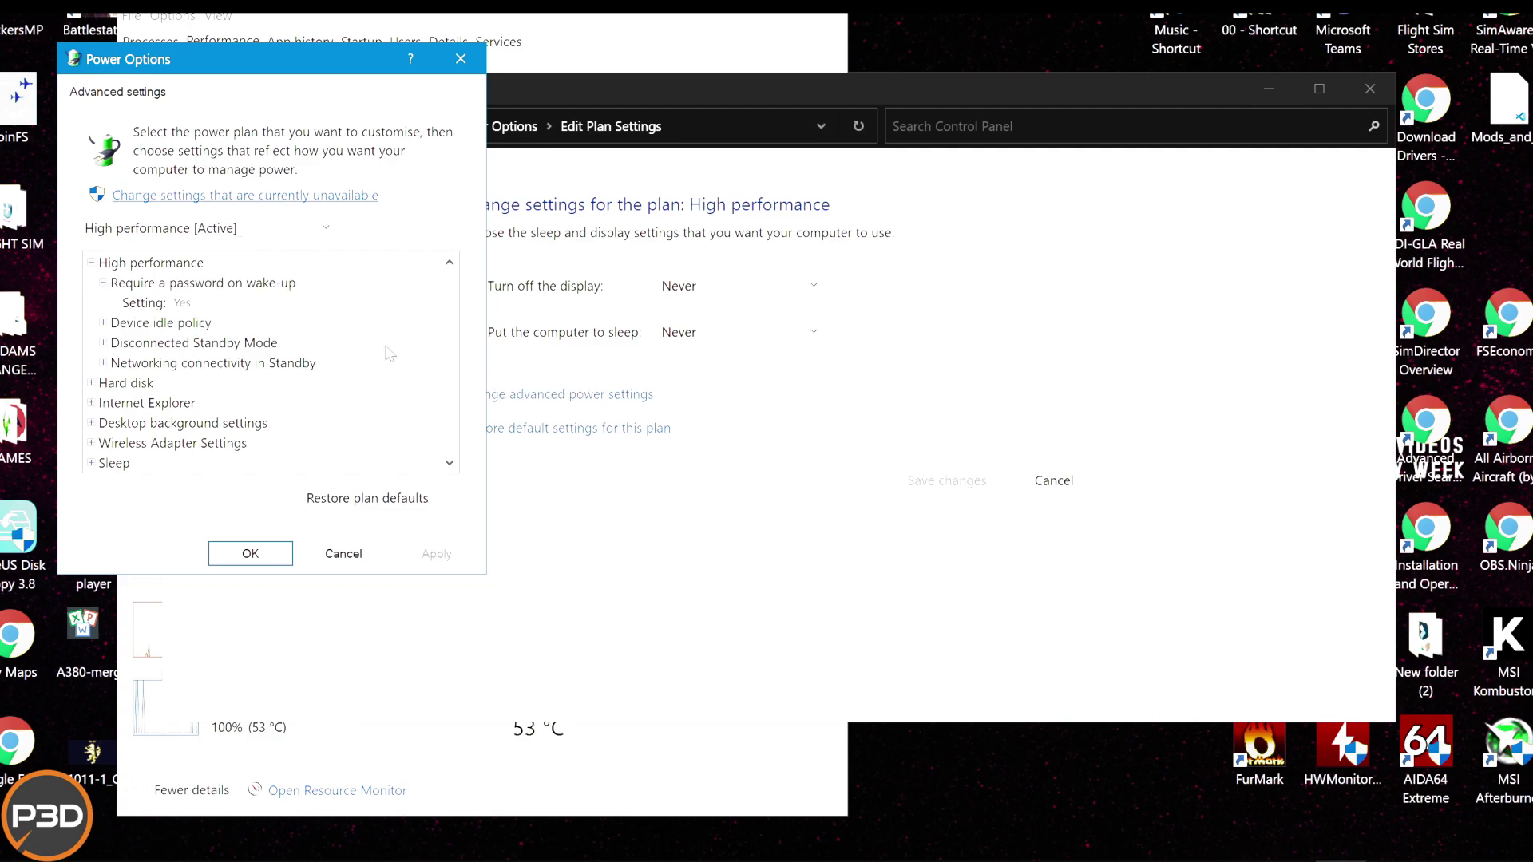
scroll(292, 430, "down", 1)
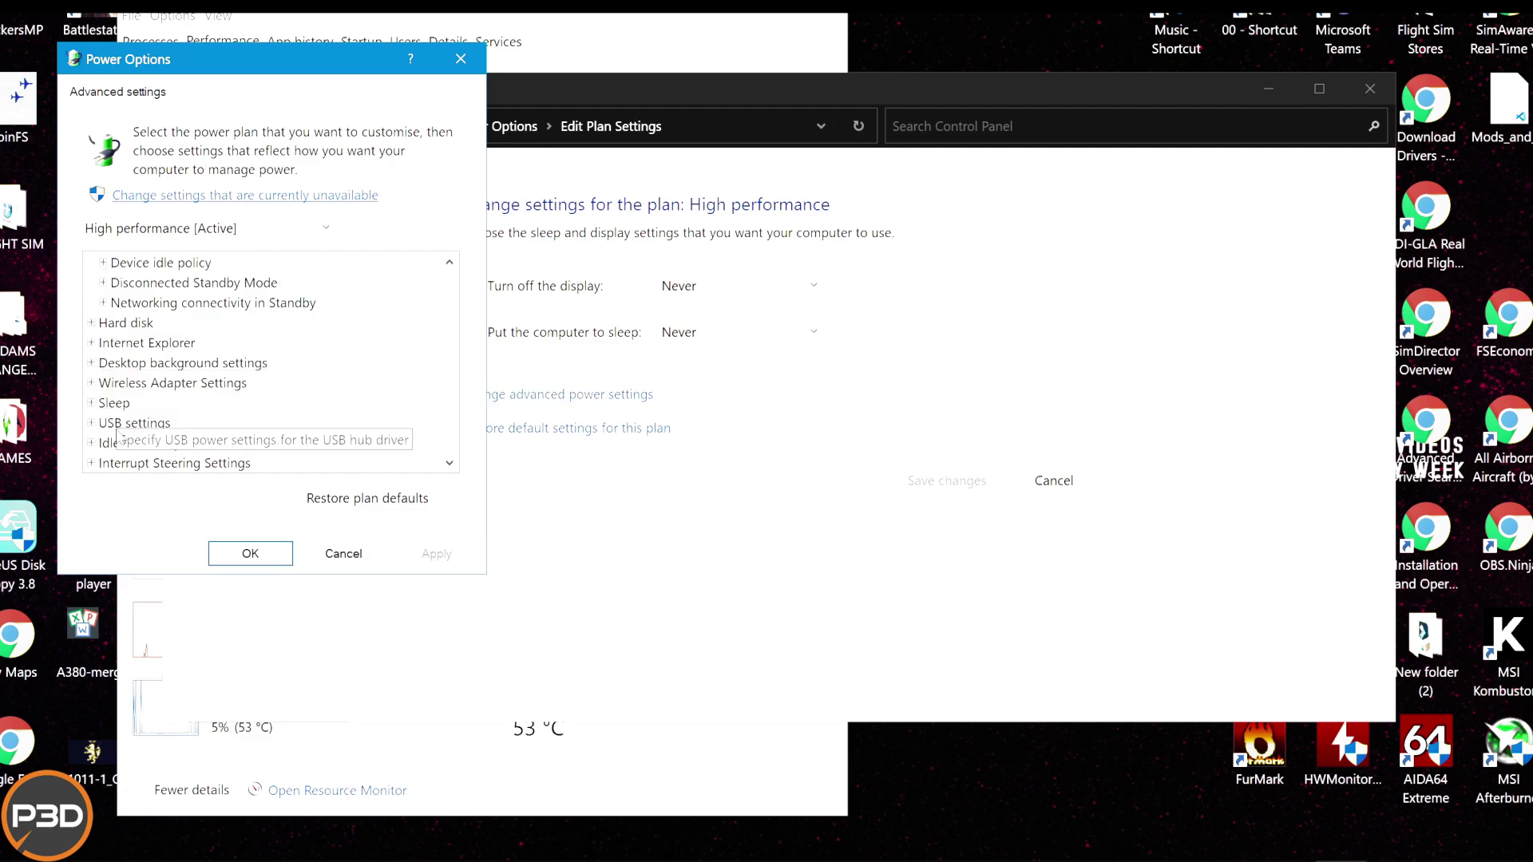
scroll(290, 430, "down", 3)
left_click(91, 363)
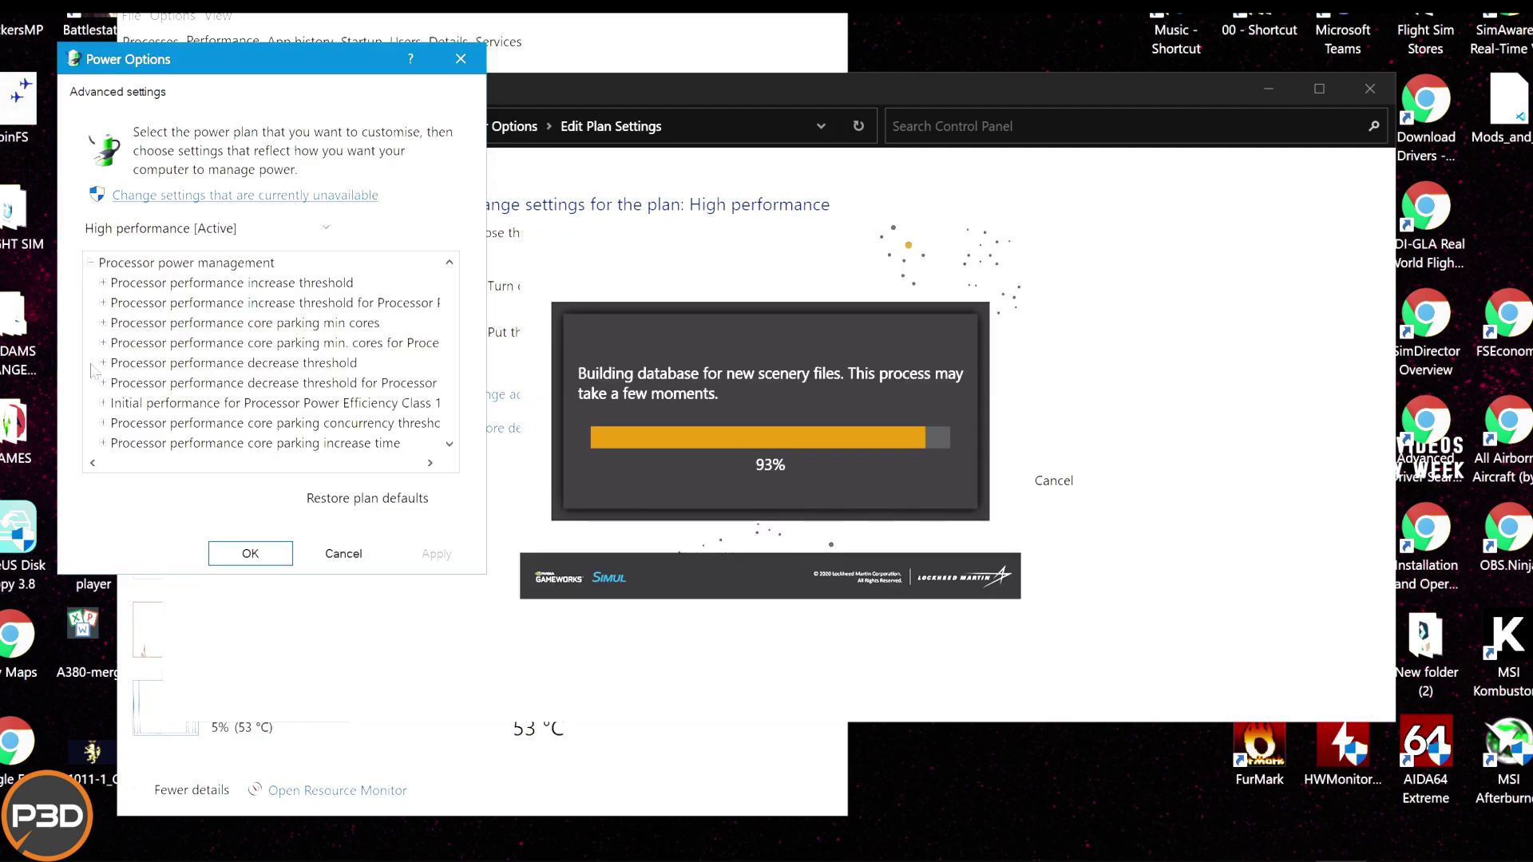
scroll(115, 352, "down", 3)
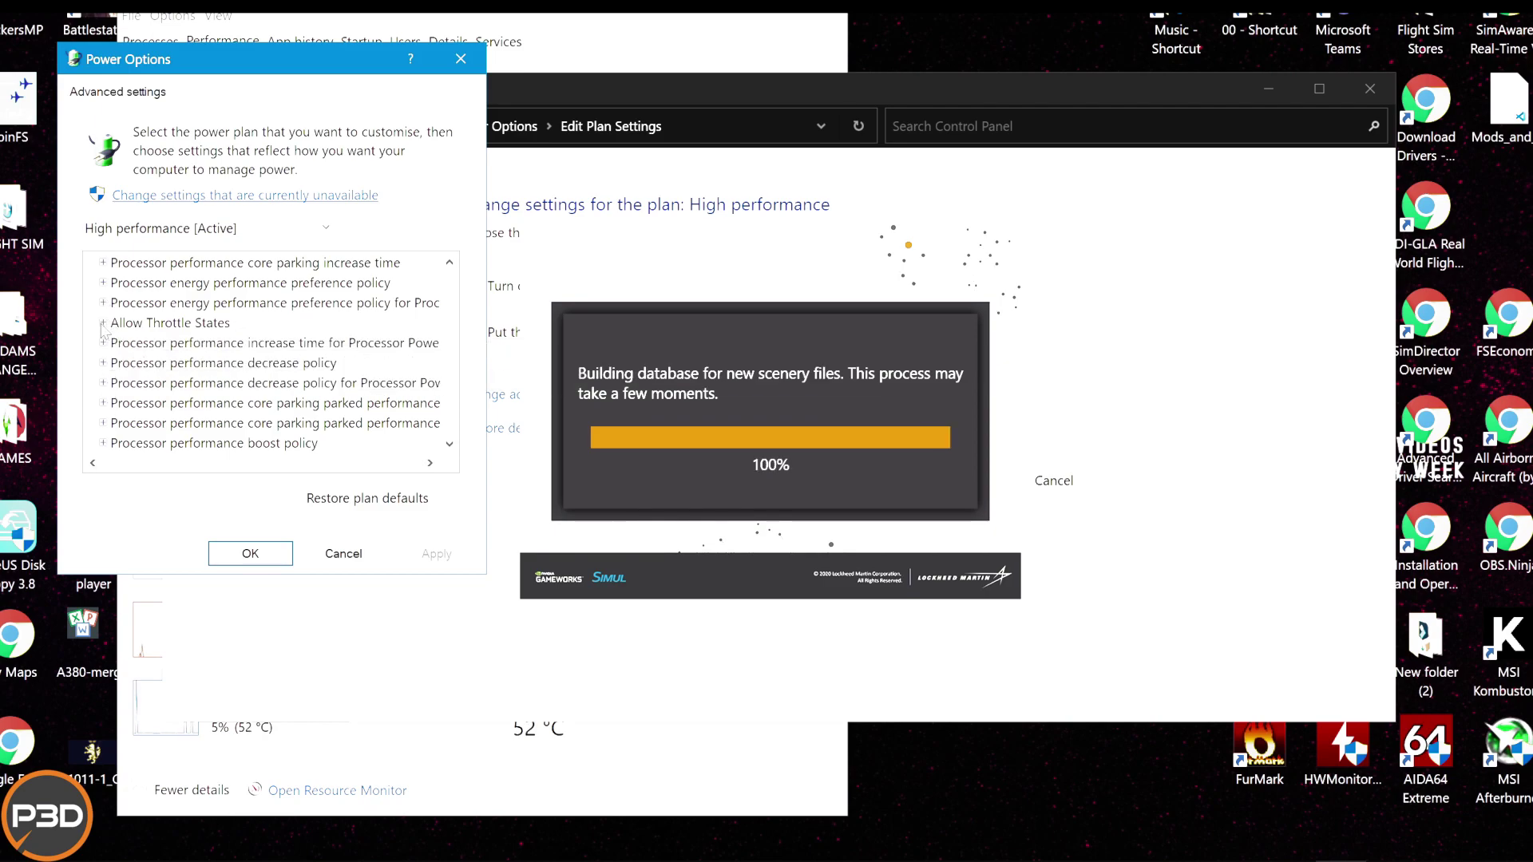
left_click(104, 324)
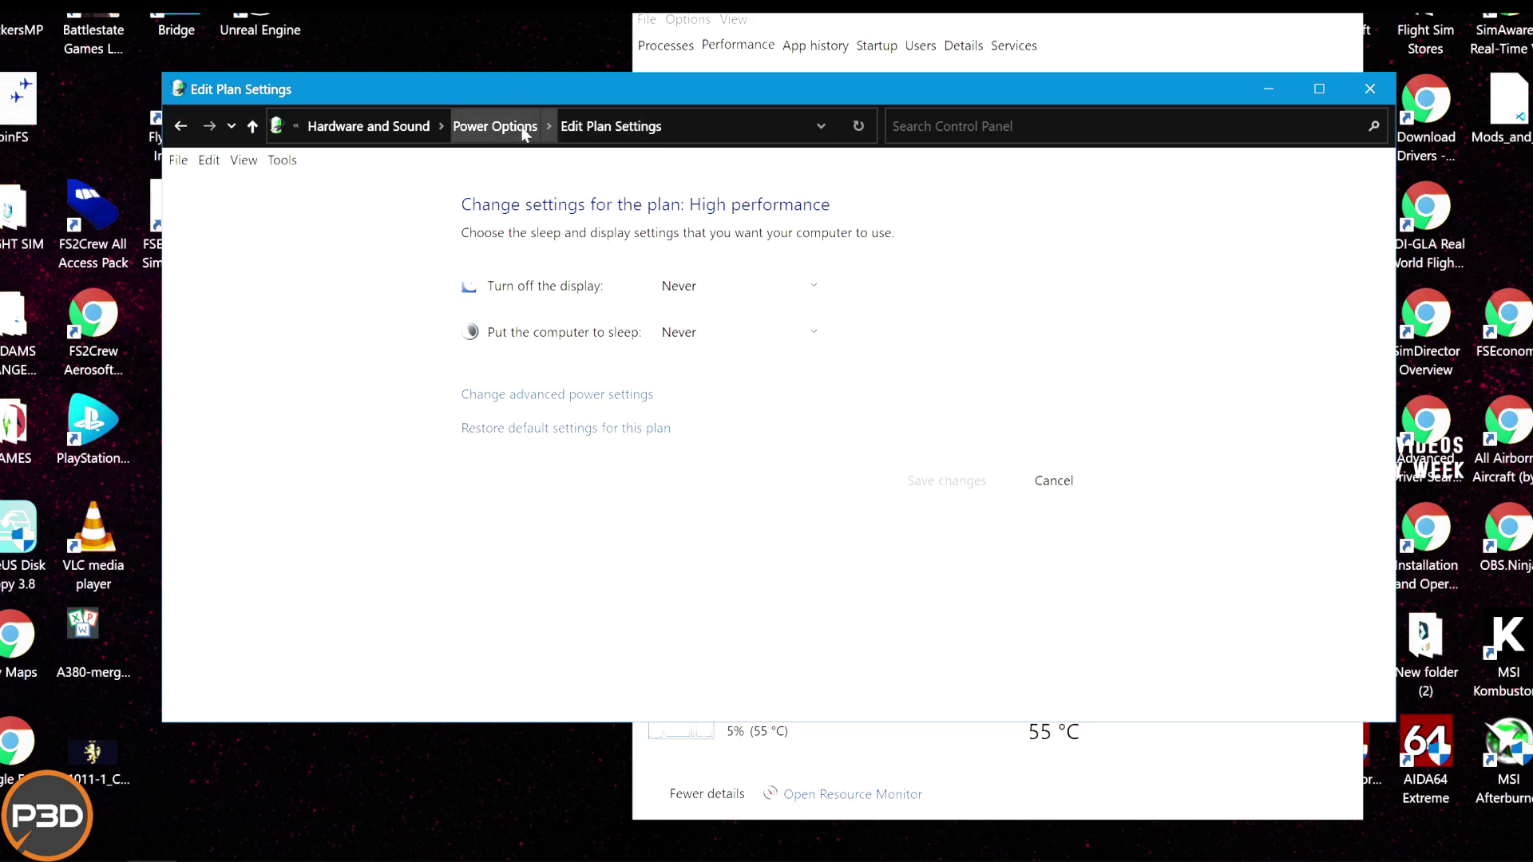
left_click(518, 126)
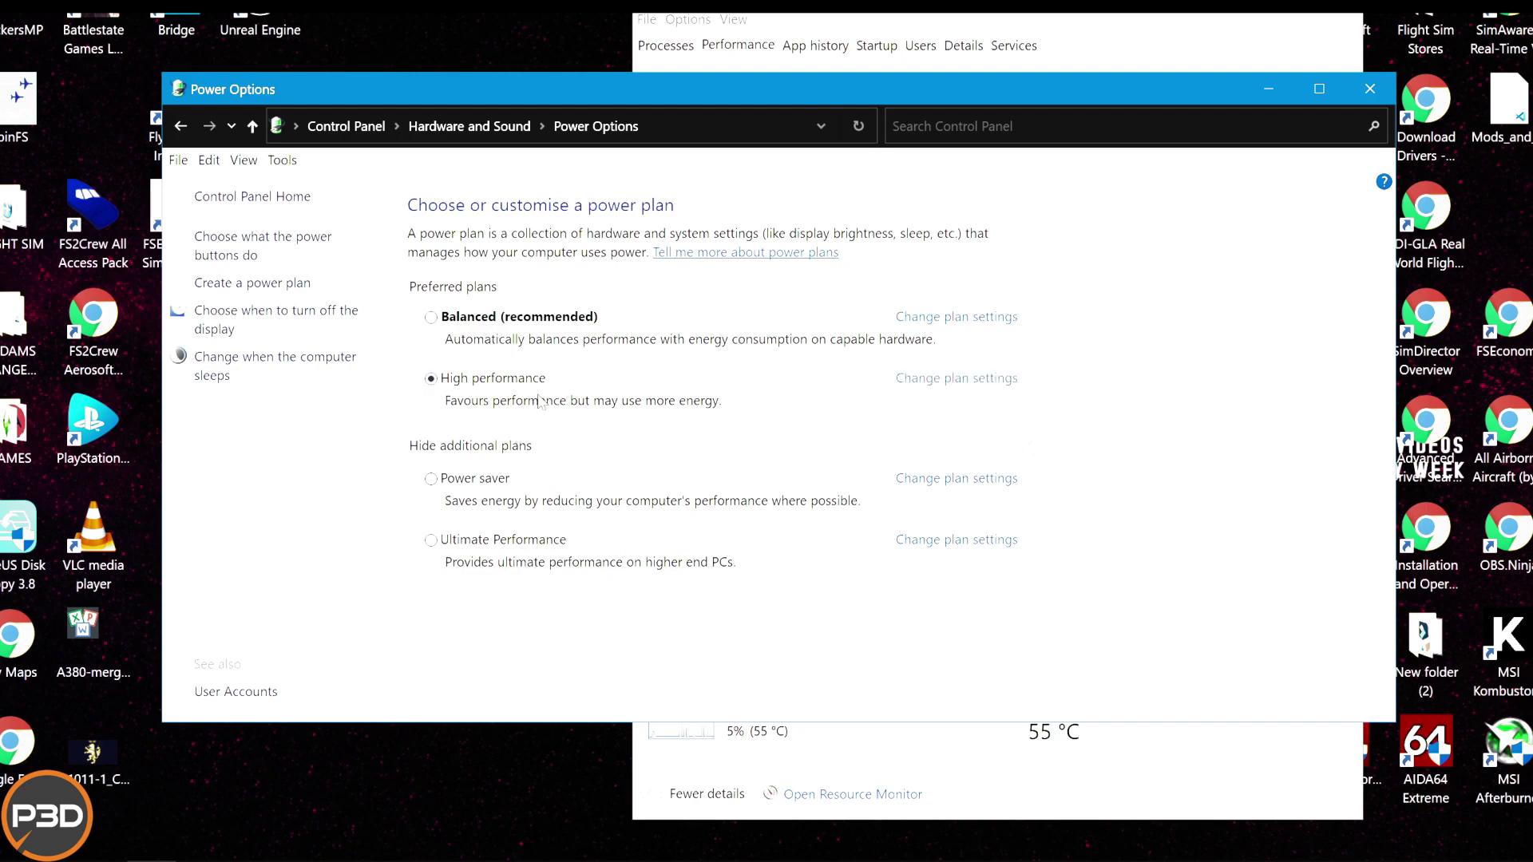
Step: Close Power Options, load the Prepar3D flight, and bring Task Manager forward
left_click(1369, 91)
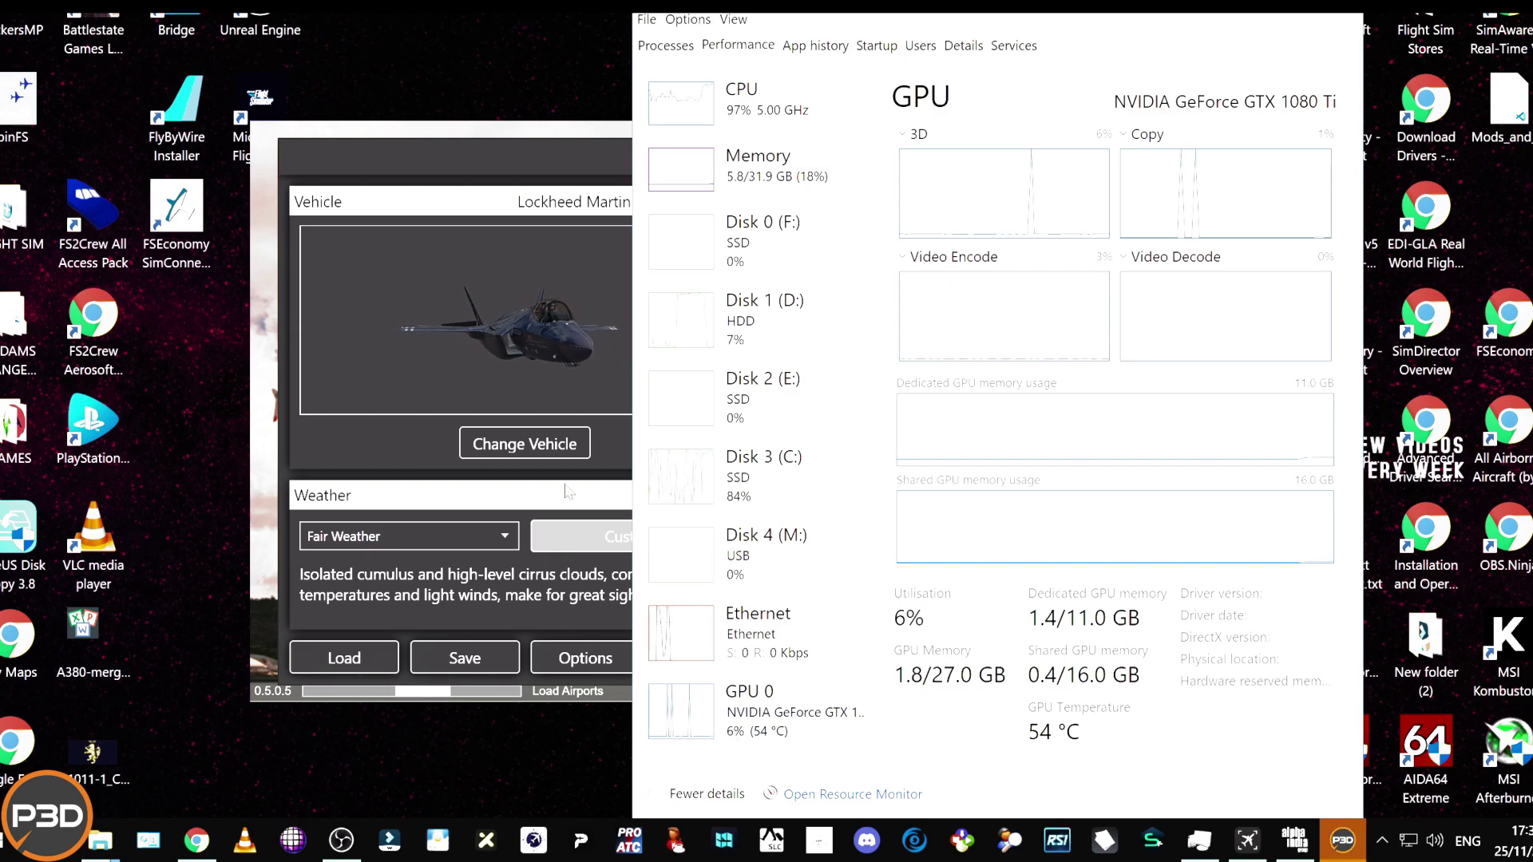
left_click(575, 452)
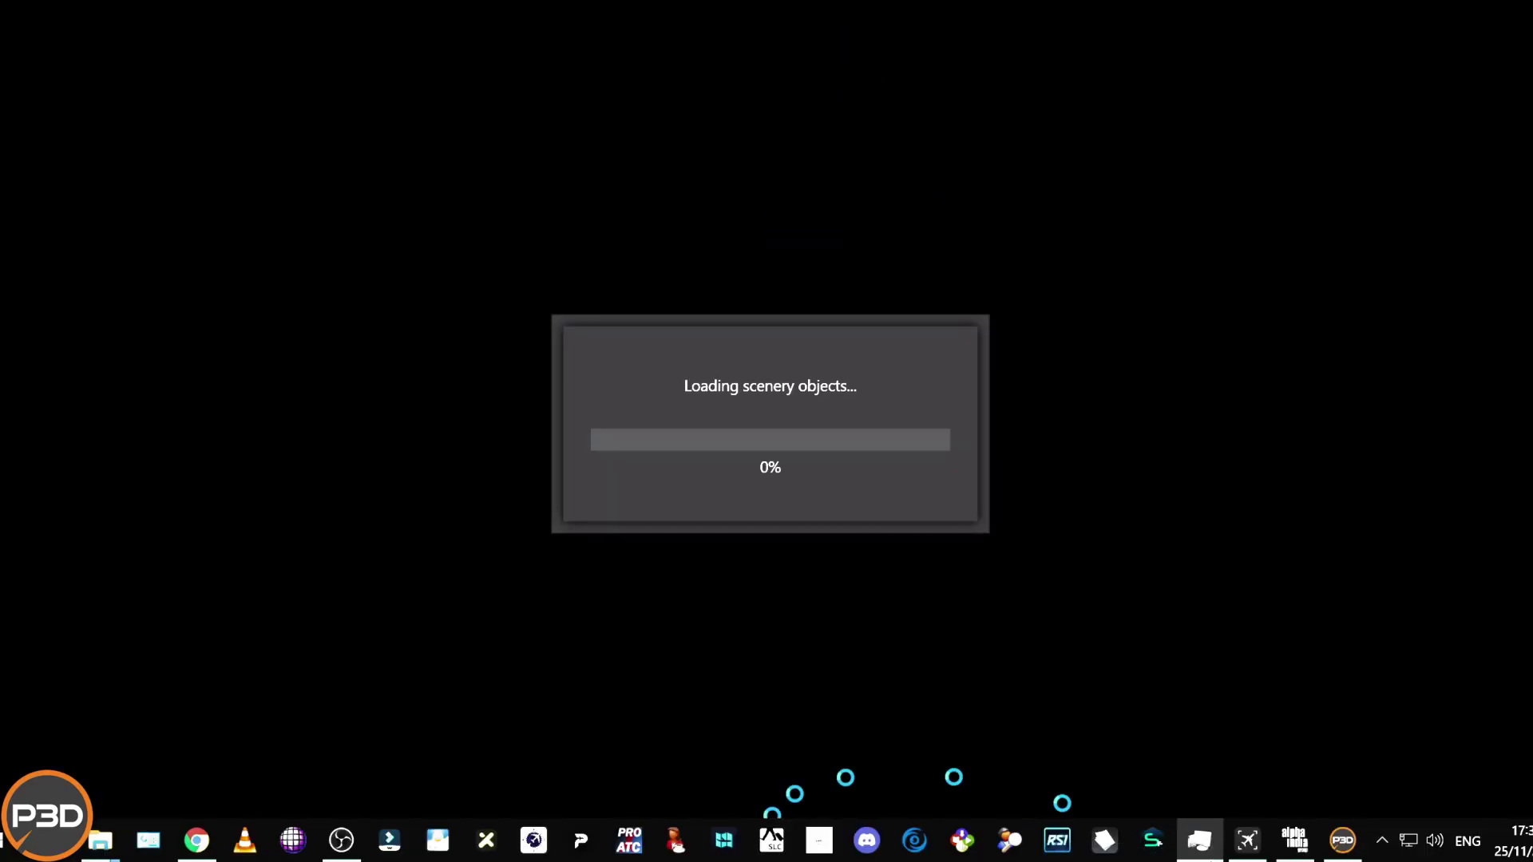
left_click(1201, 852)
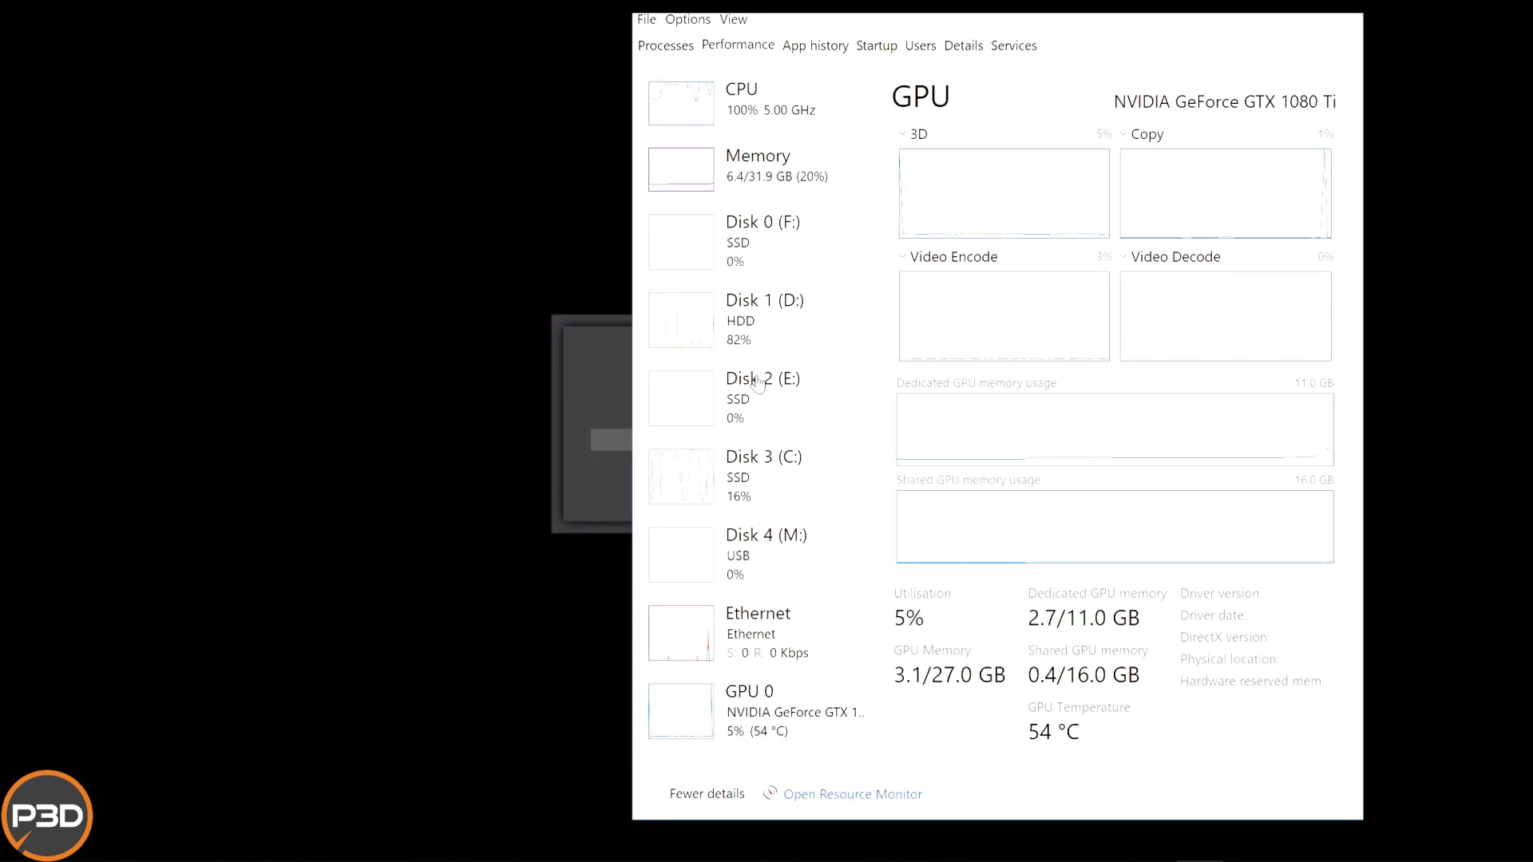
Step: Bring up the options menu for the HWMonitor shortcut
mouse_move(142, 858)
mouse_move(196, 844)
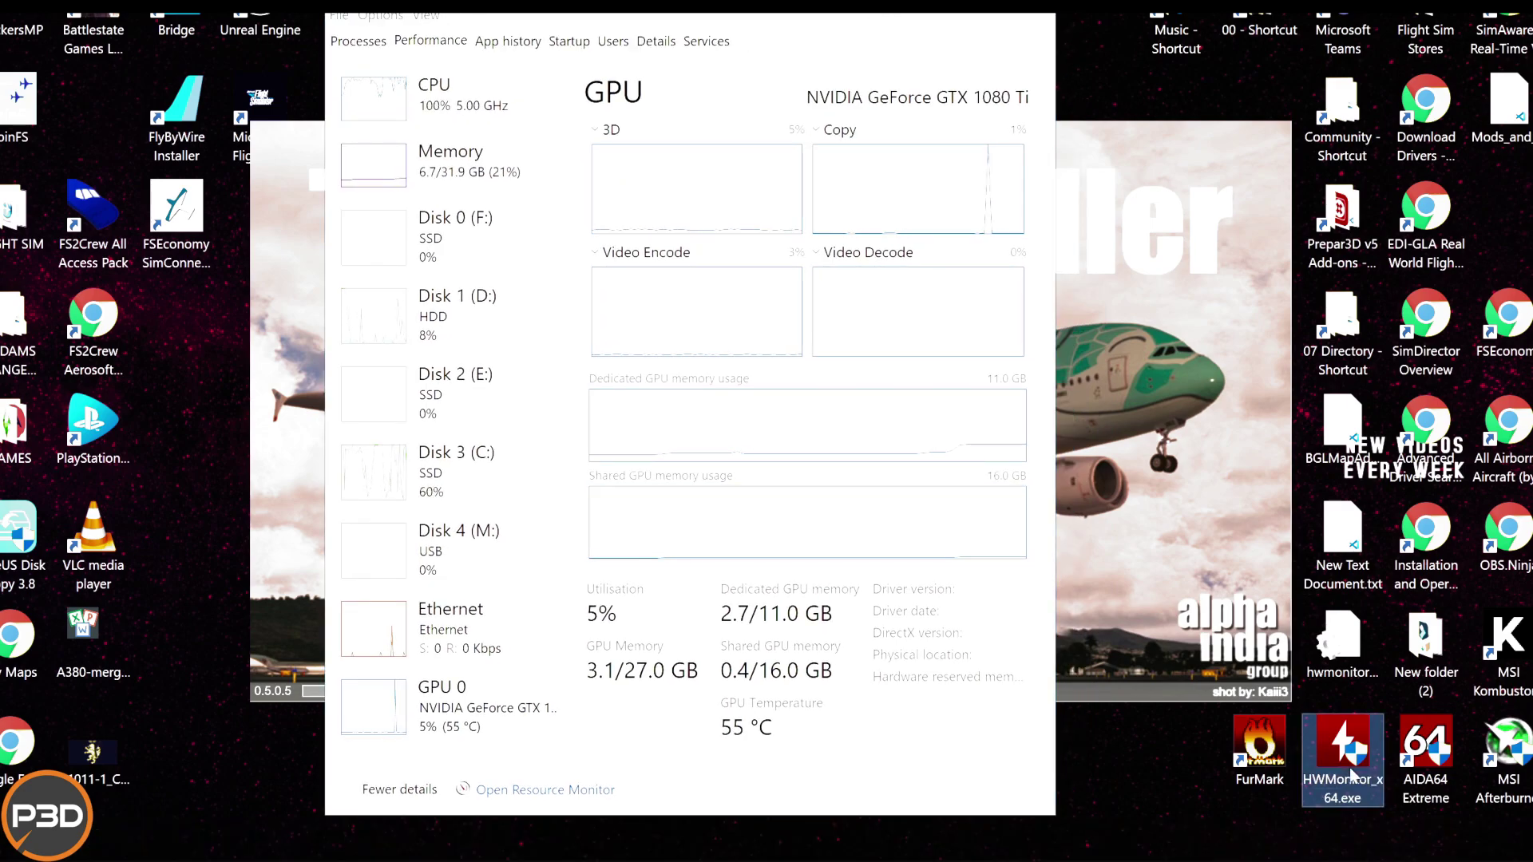
right_click(1348, 763)
Step: Run HWMonitor as administrator, move it right, and select the CPU Package temperature
left_click(1152, 318)
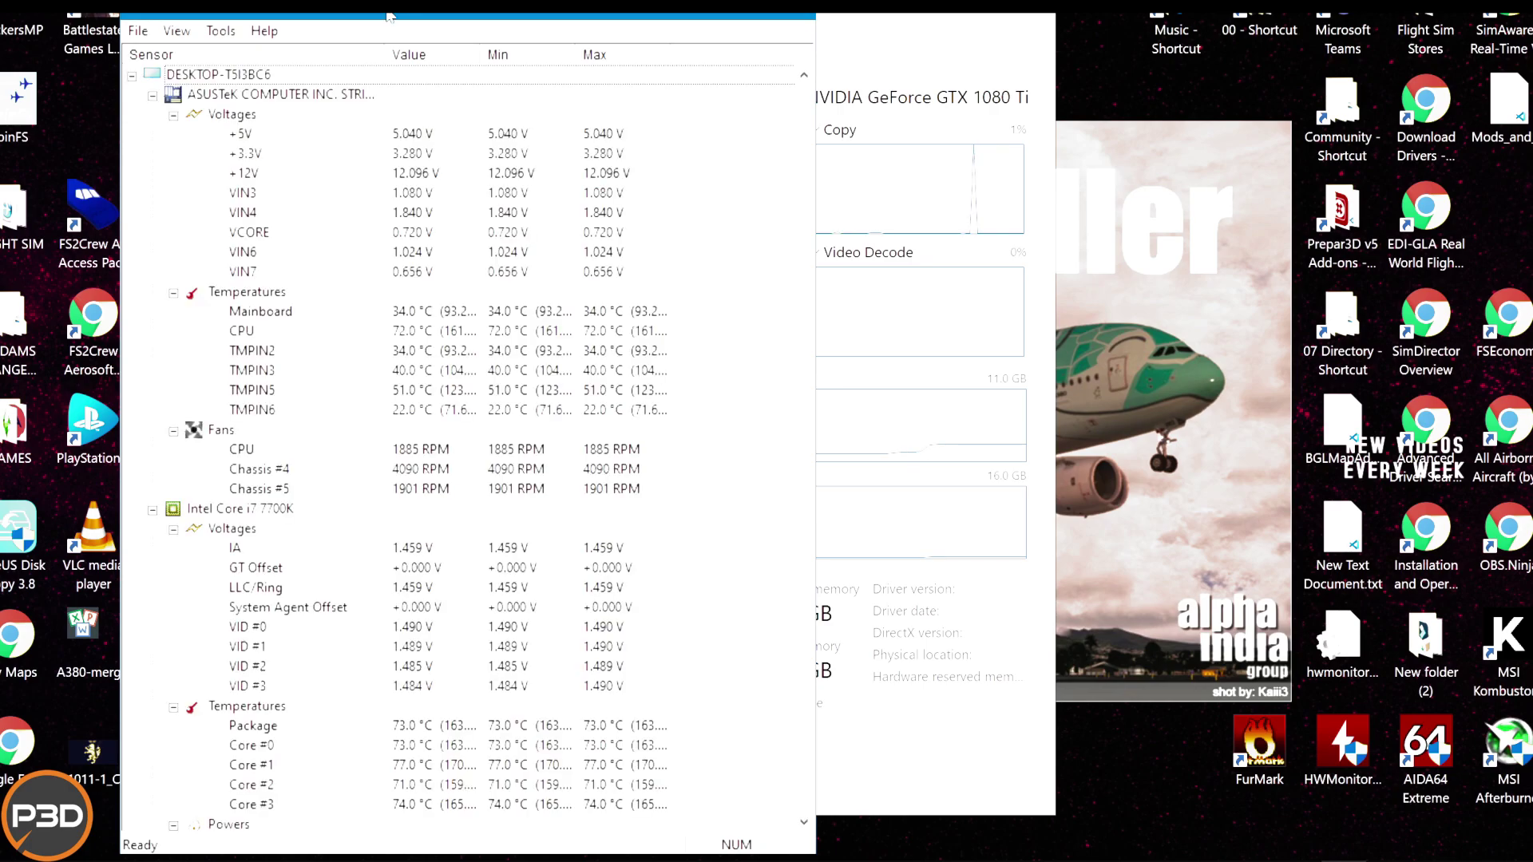
left_click_drag(388, 14, 1157, 14)
left_click(1181, 406)
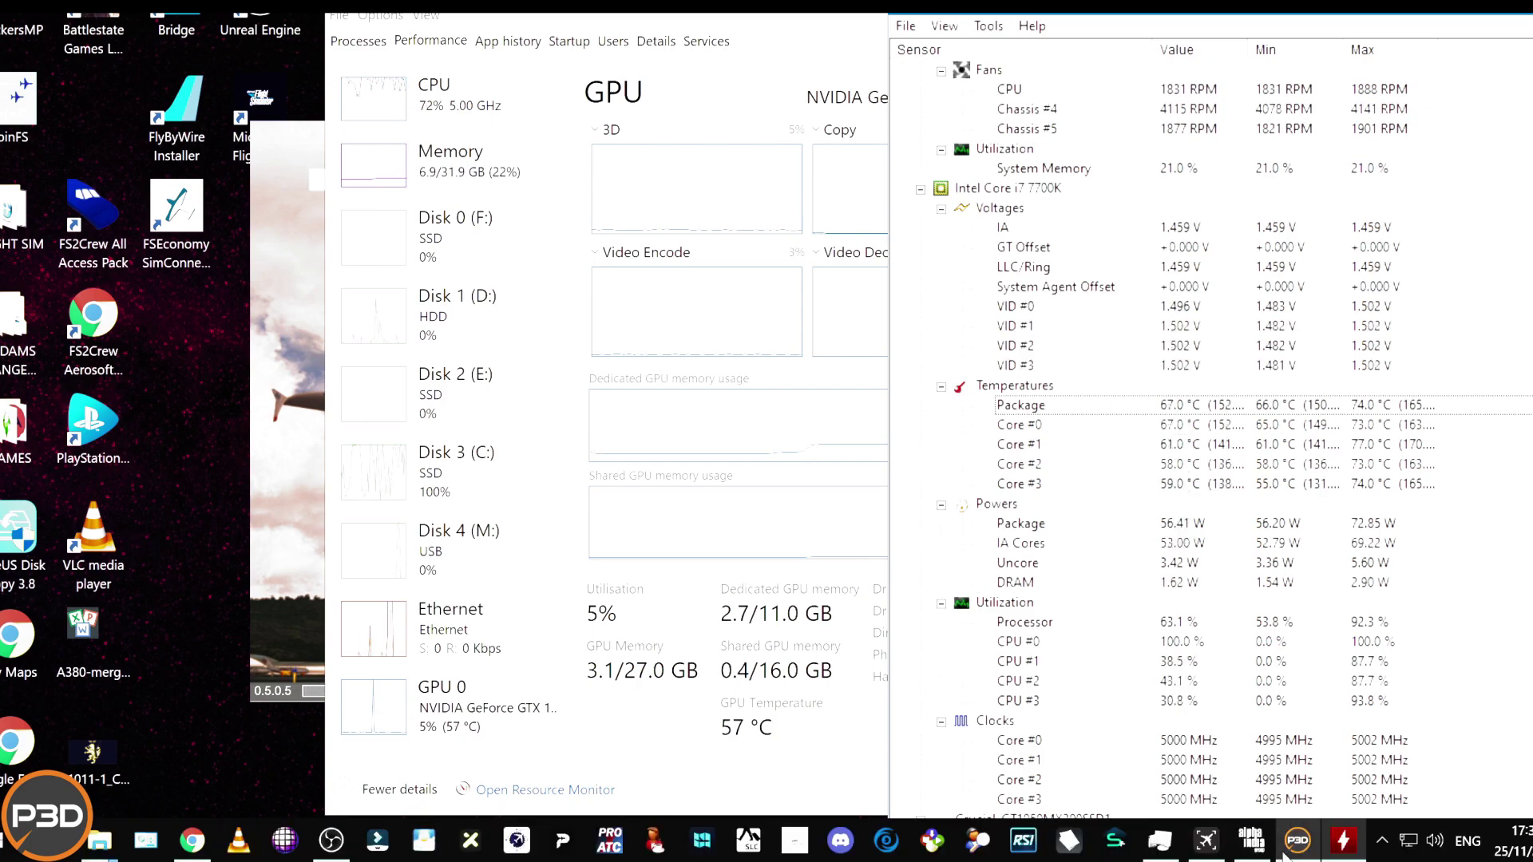
Step: Compare the simulator's loading window with HWMonitor's CPU package temperature, then close HWMonitor
left_click(1293, 846)
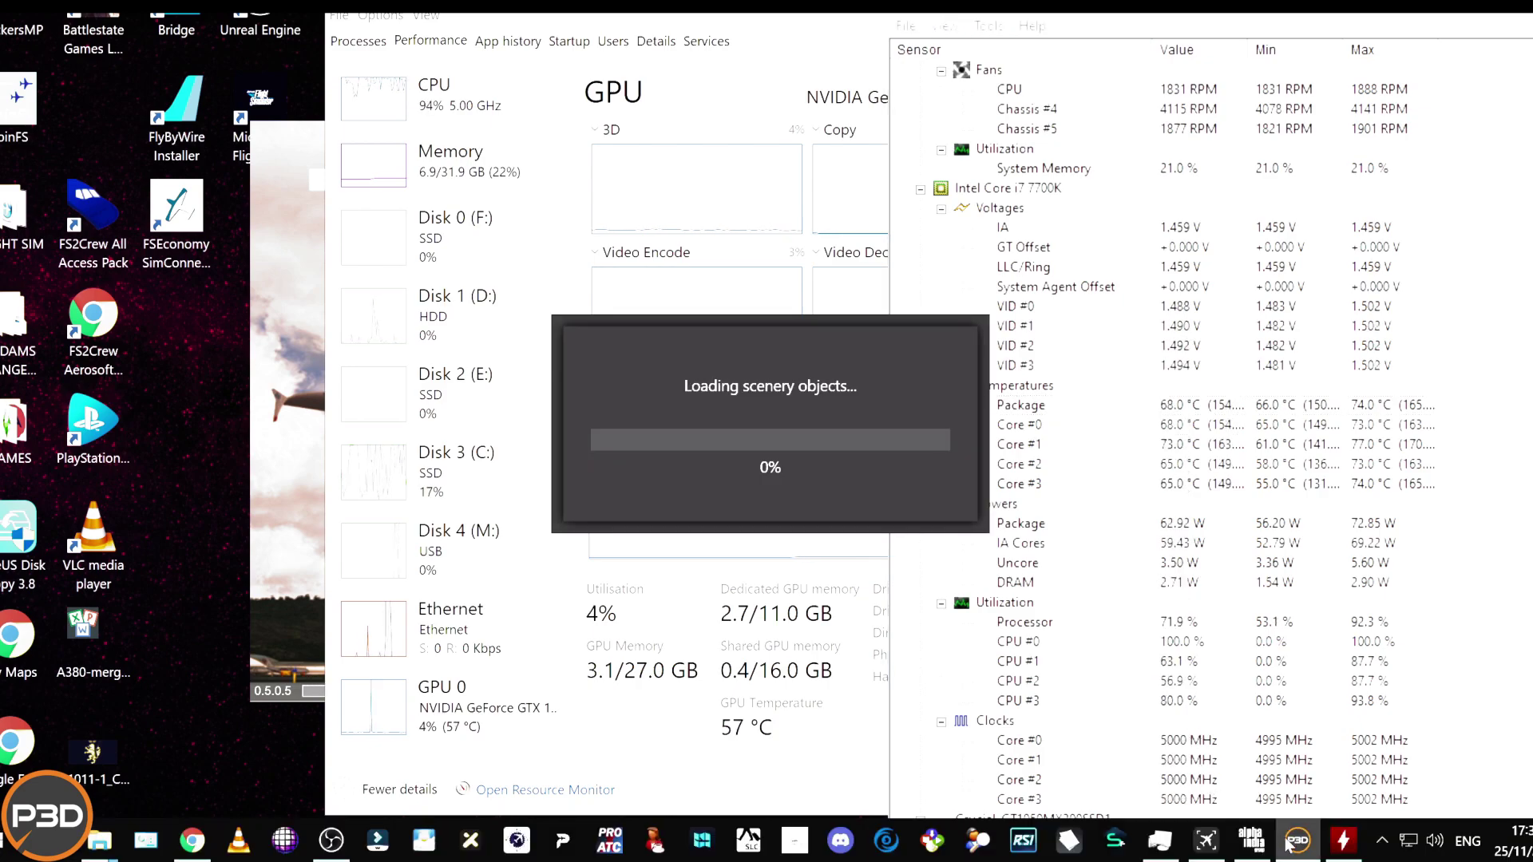
left_click(1198, 367)
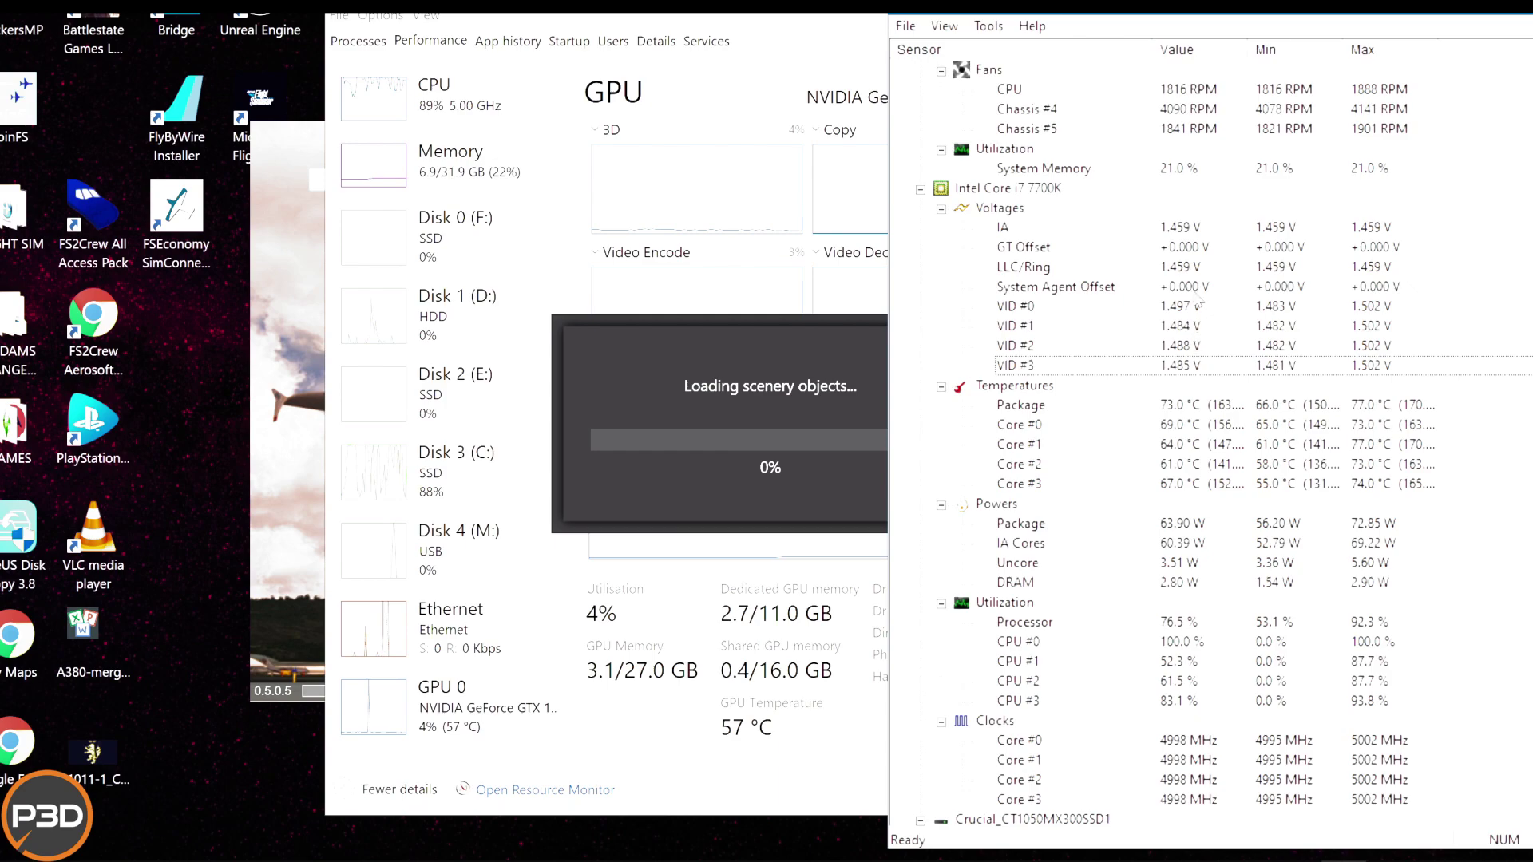
left_click(1008, 403)
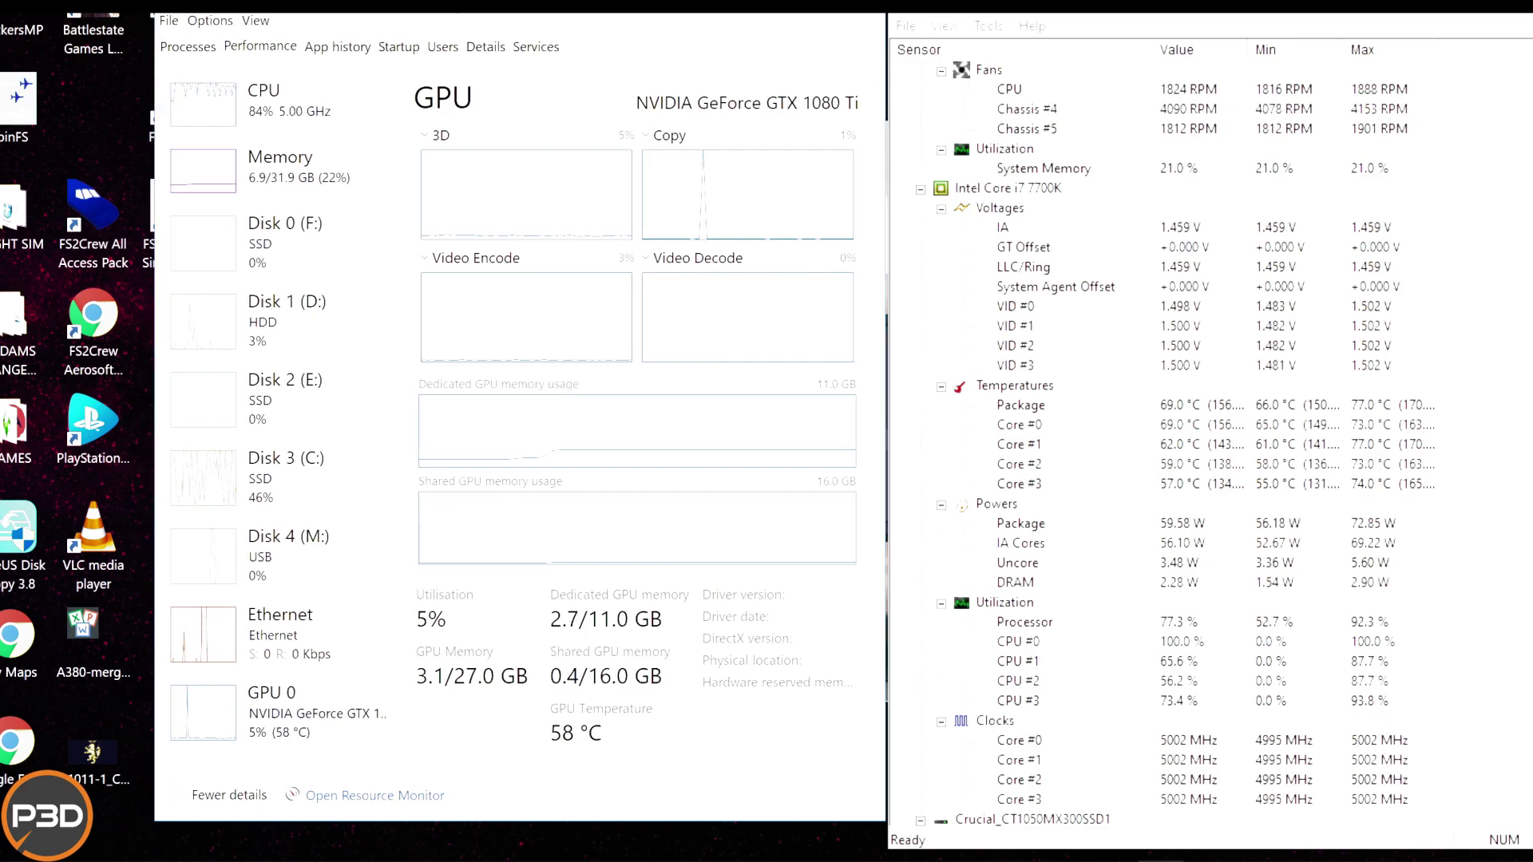
left_click(1193, 413)
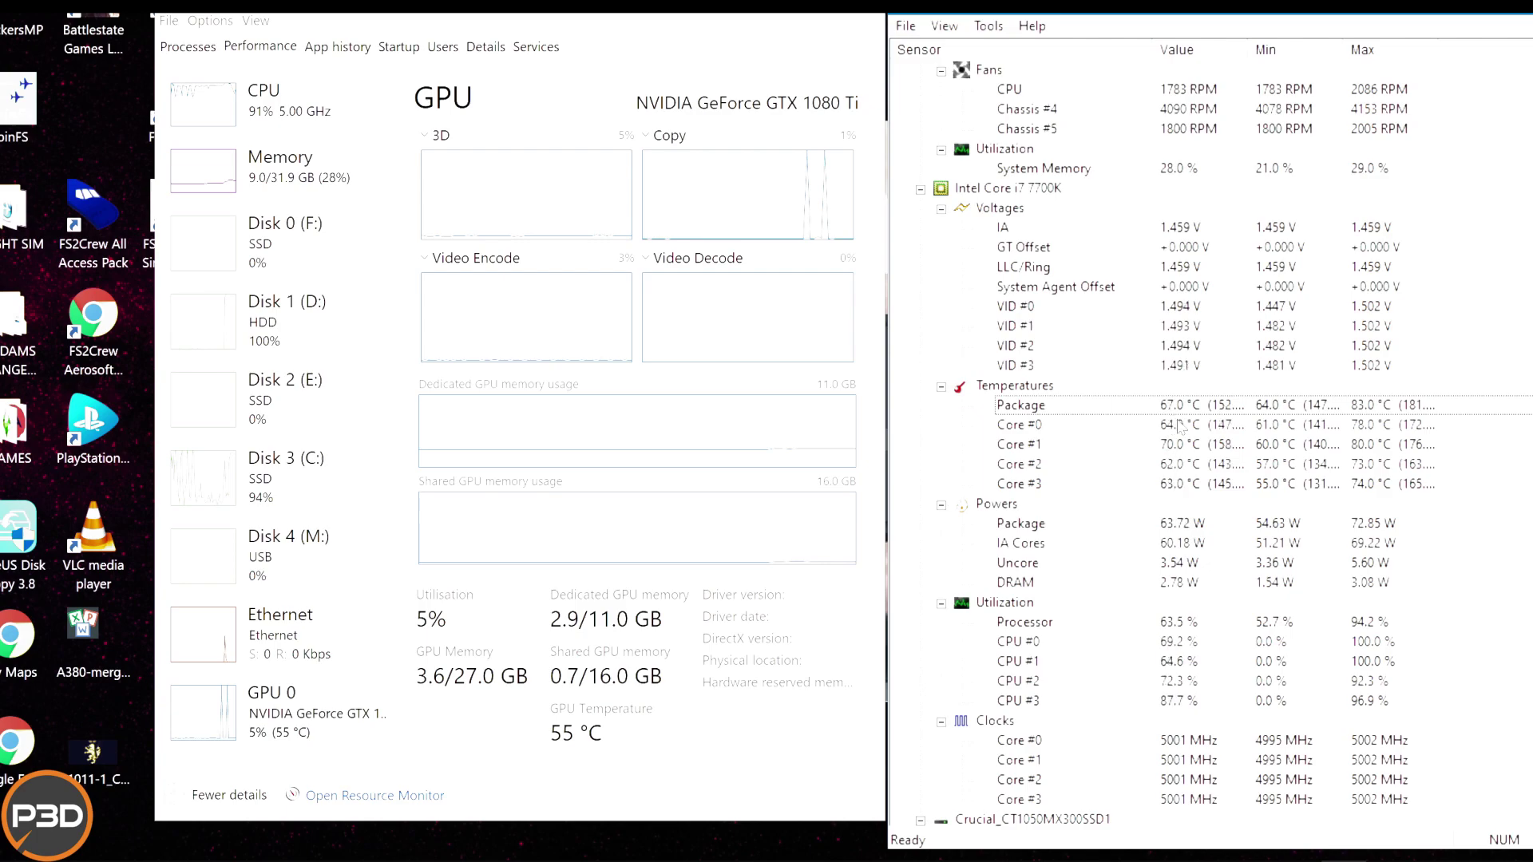
mouse_move(1295, 851)
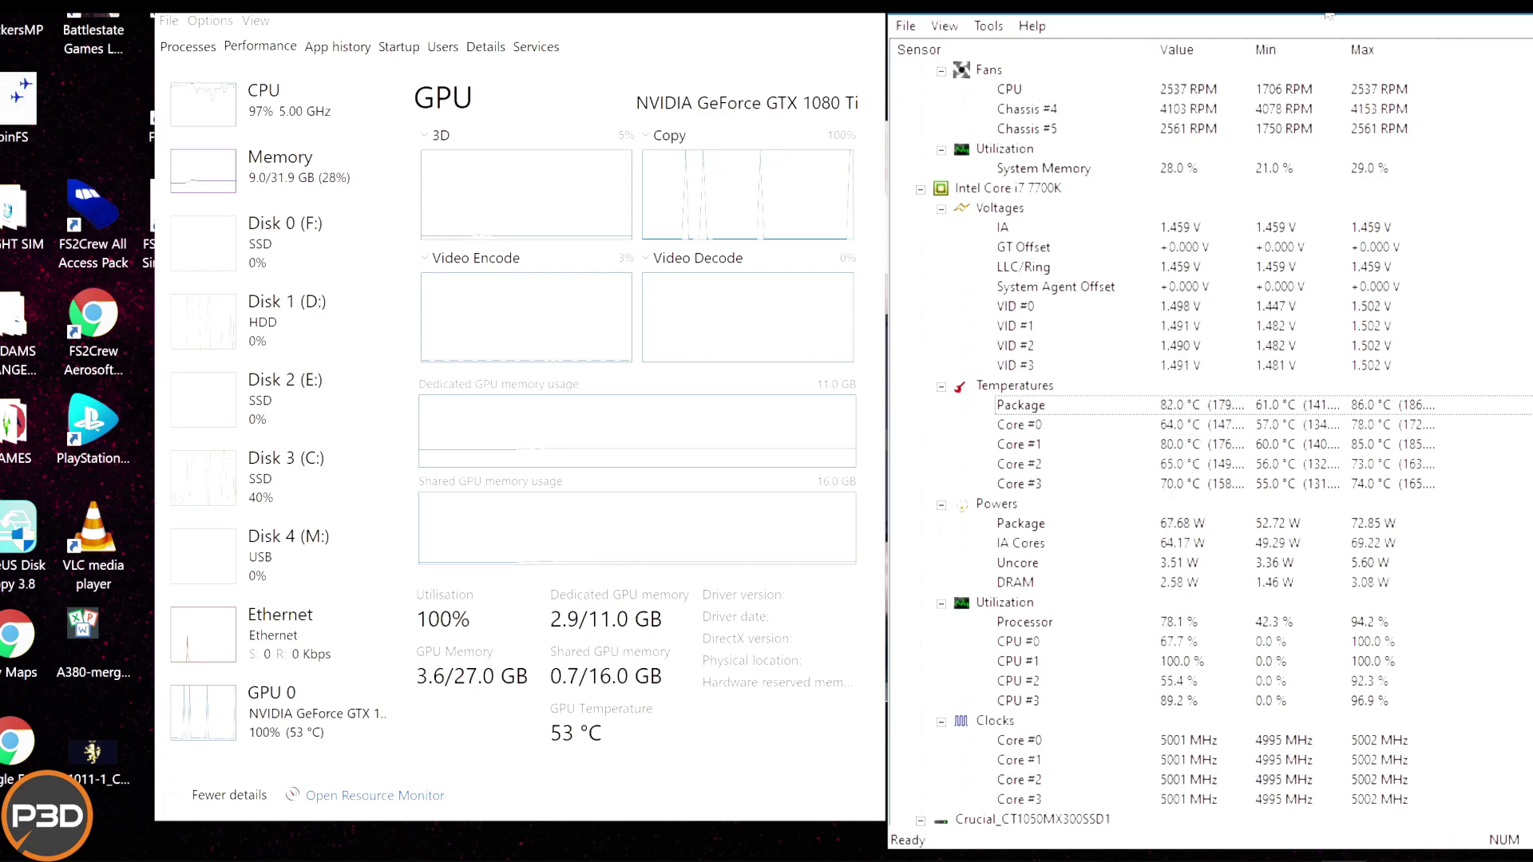
left_click(1489, 17)
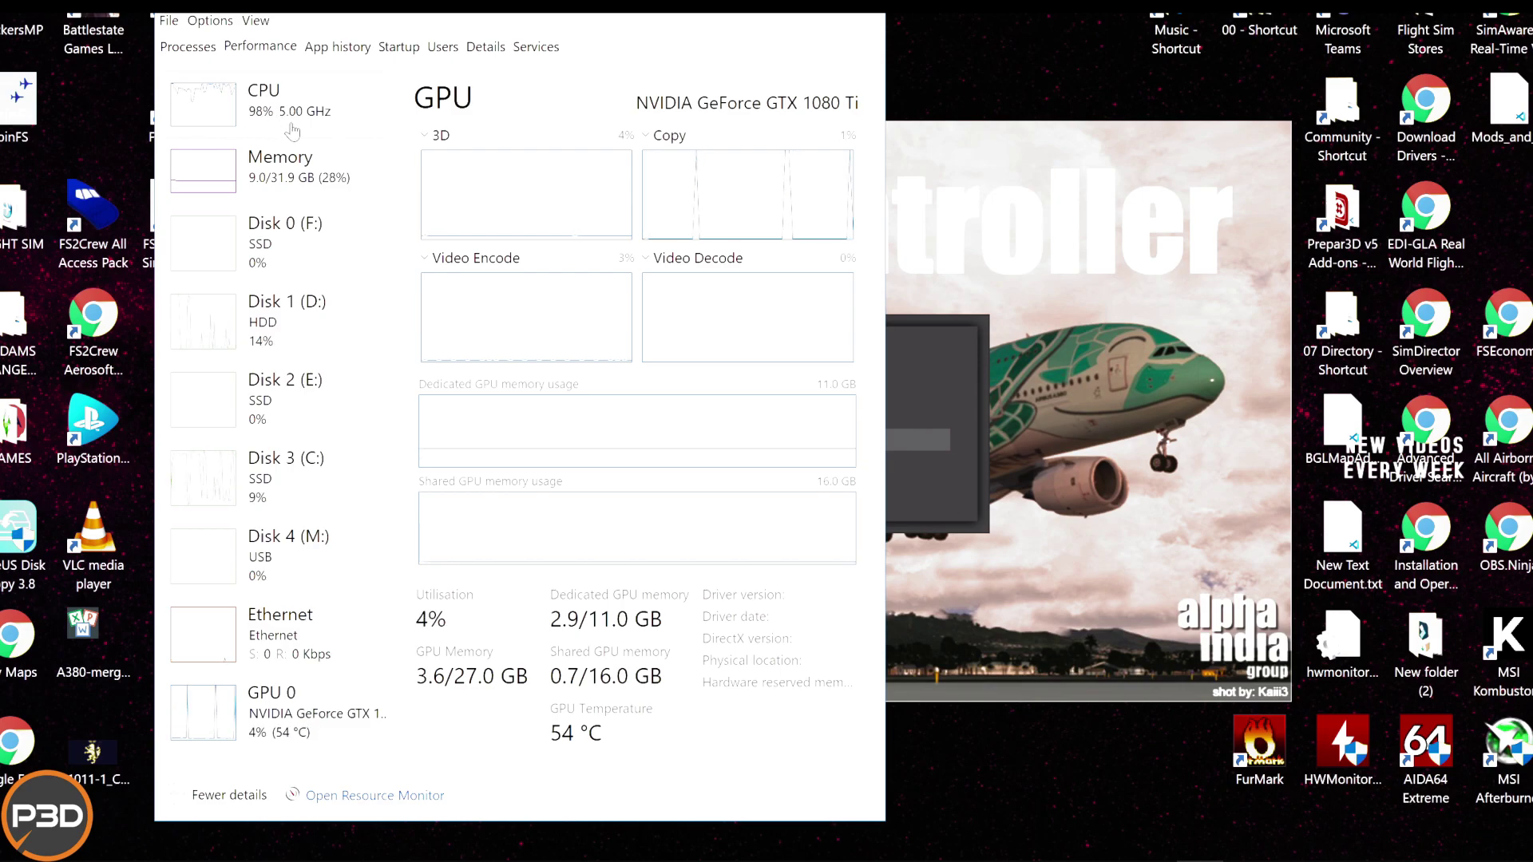
Step: Check the CPU load at 98%, then return to the GTX 1080 Ti page reading 5%
left_click(330, 112)
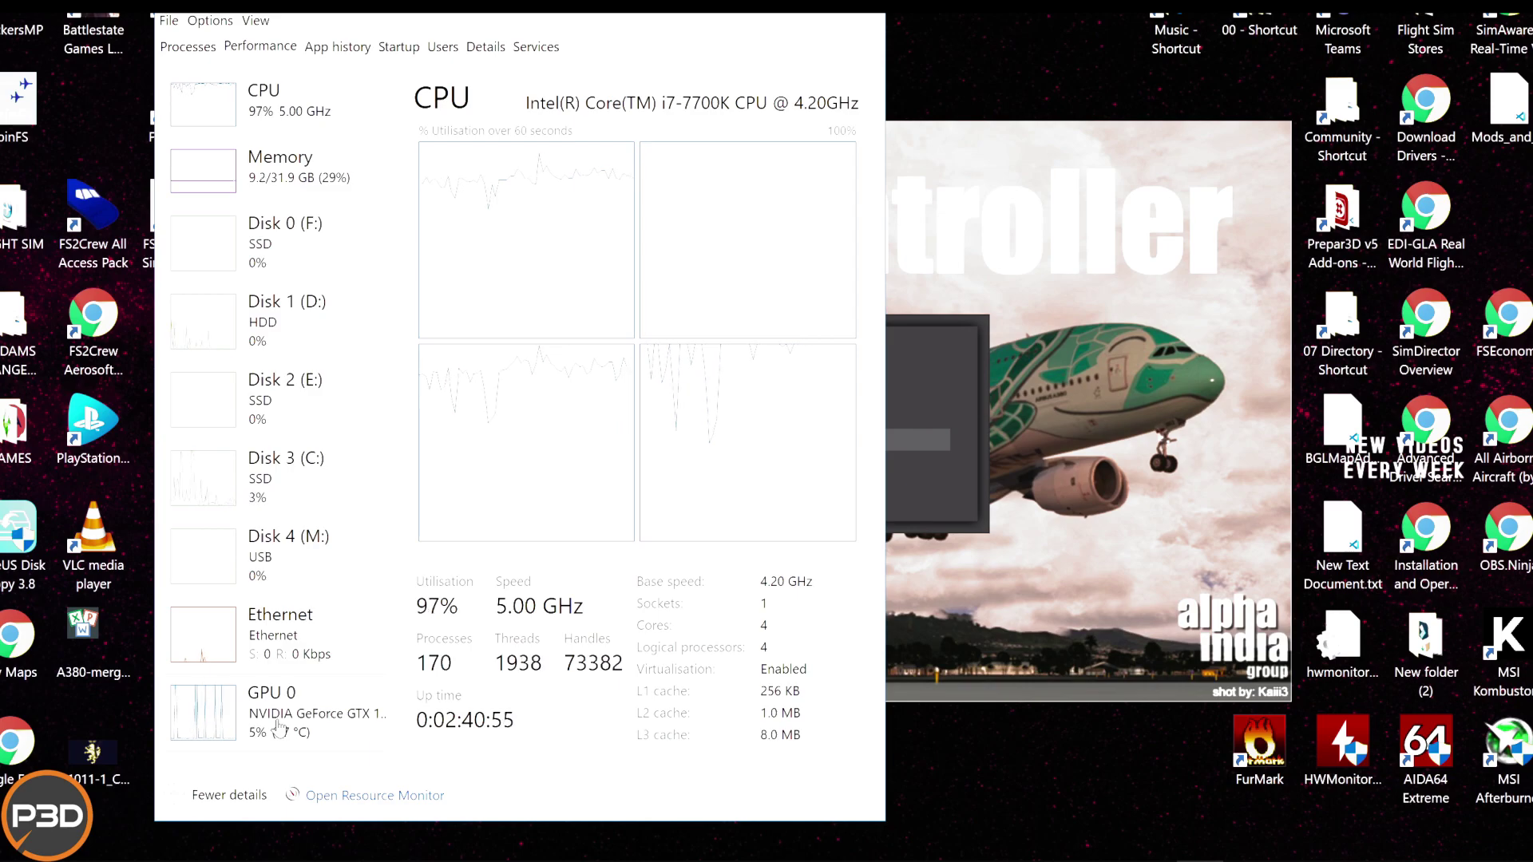
left_click(278, 692)
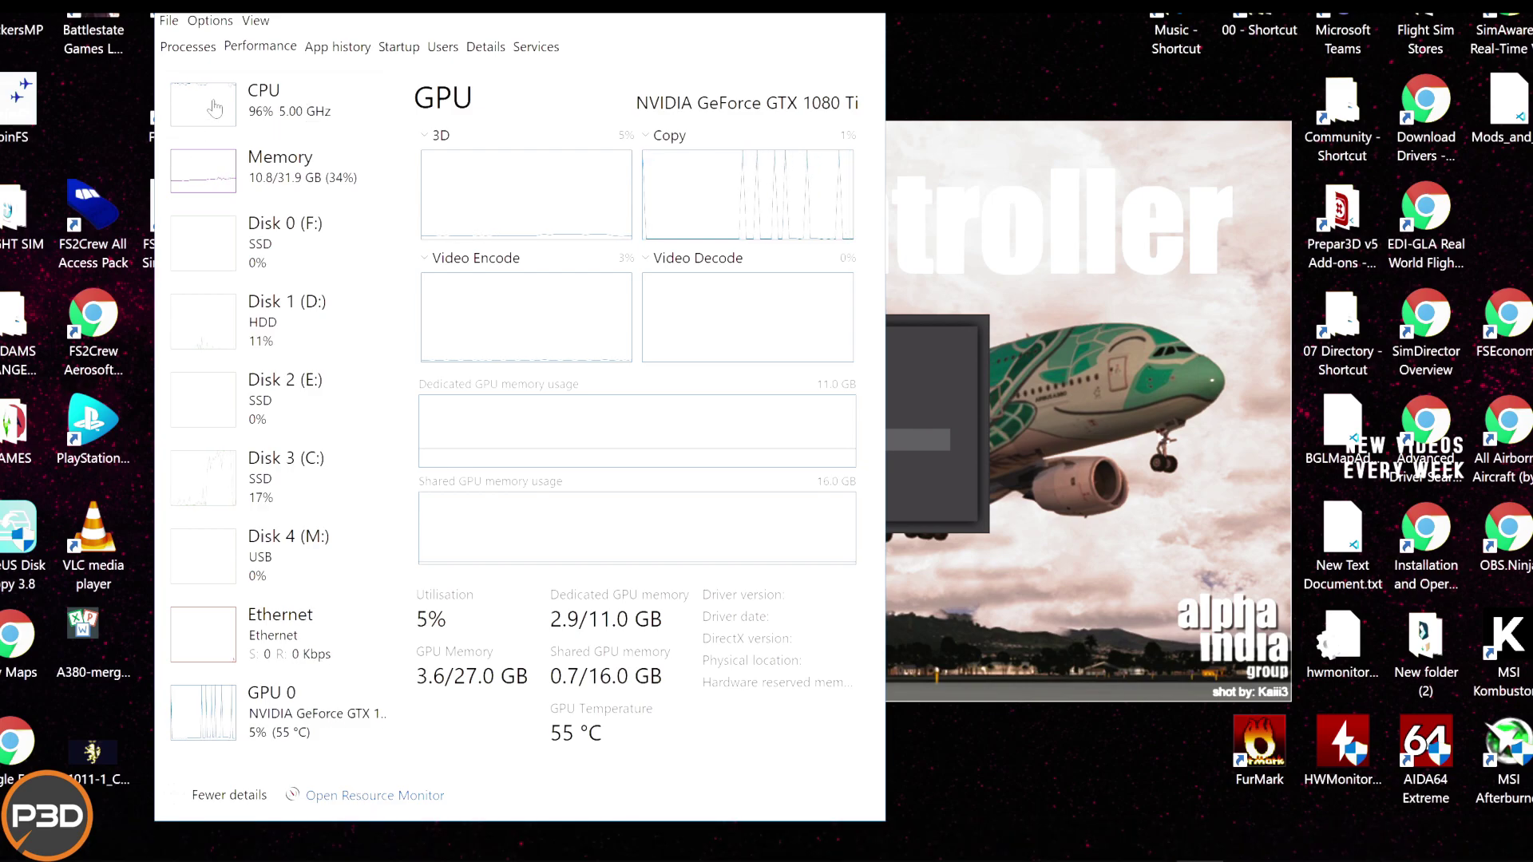
mouse_move(1285, 858)
right_click(1387, 856)
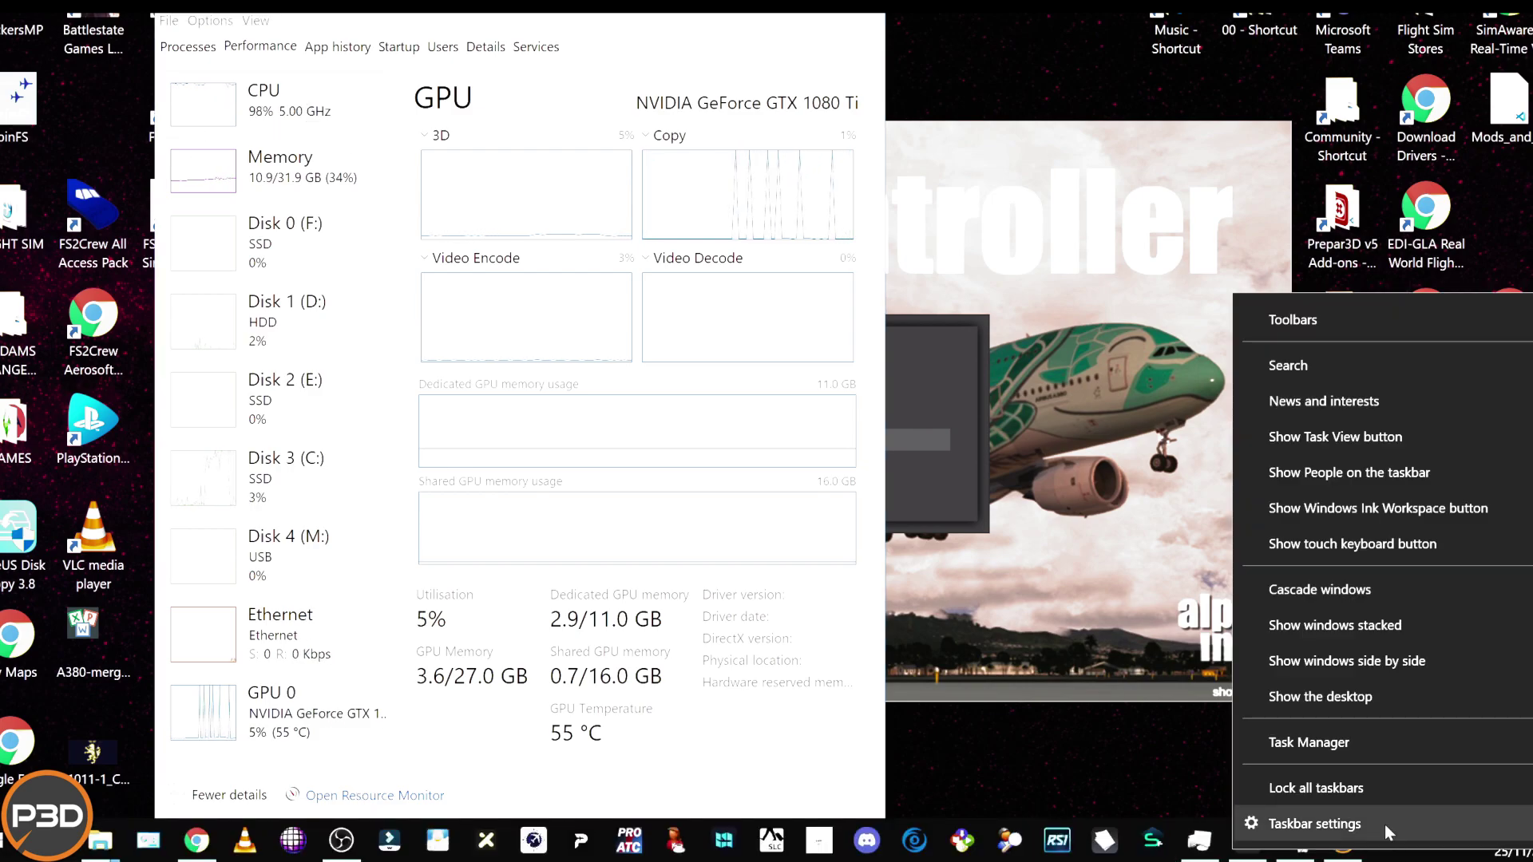
left_click(1385, 824)
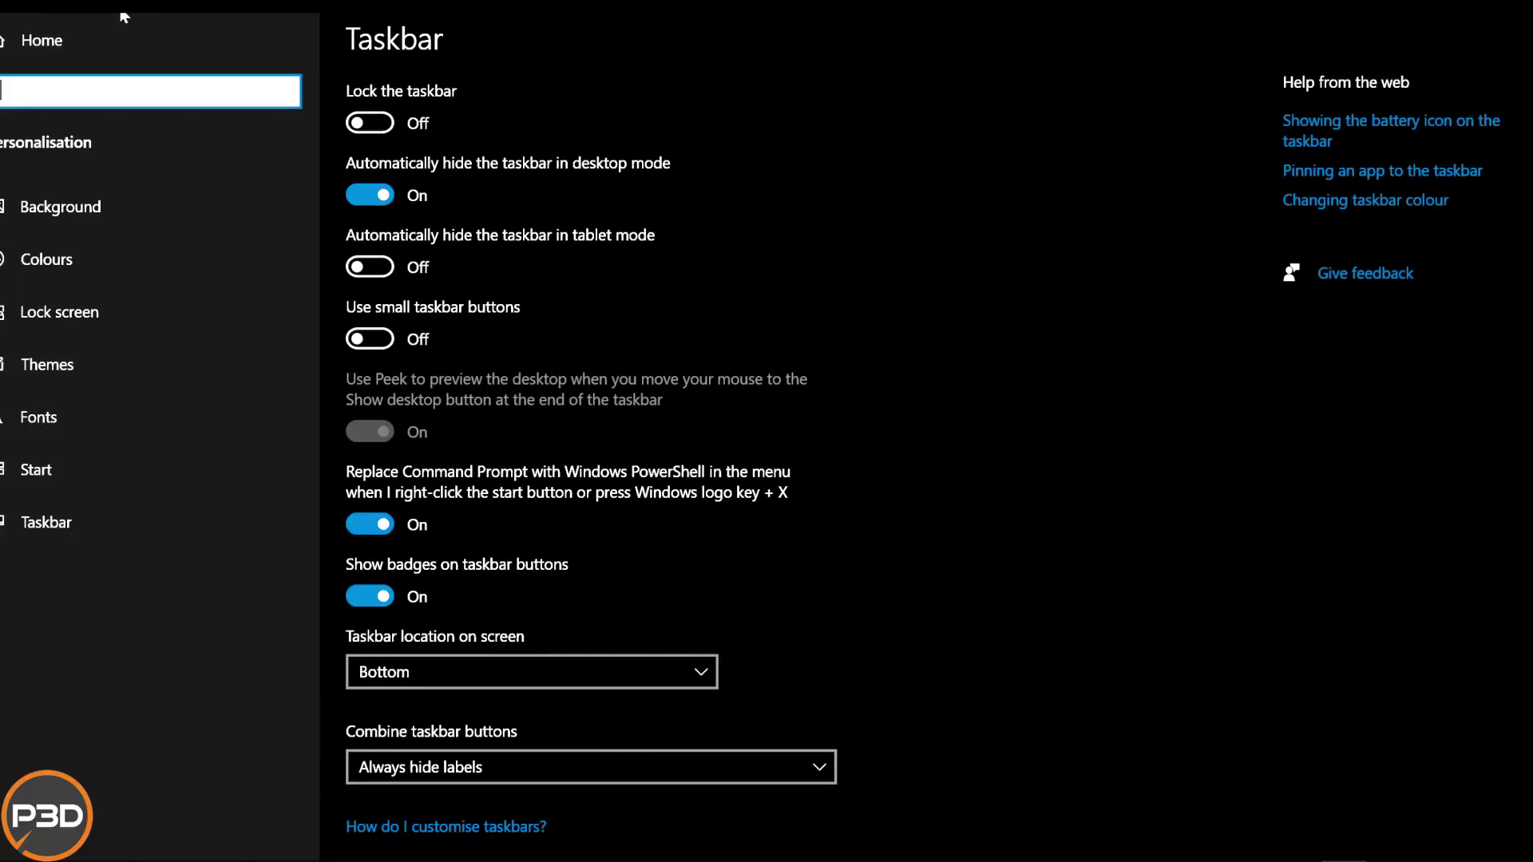
left_click(118, 41)
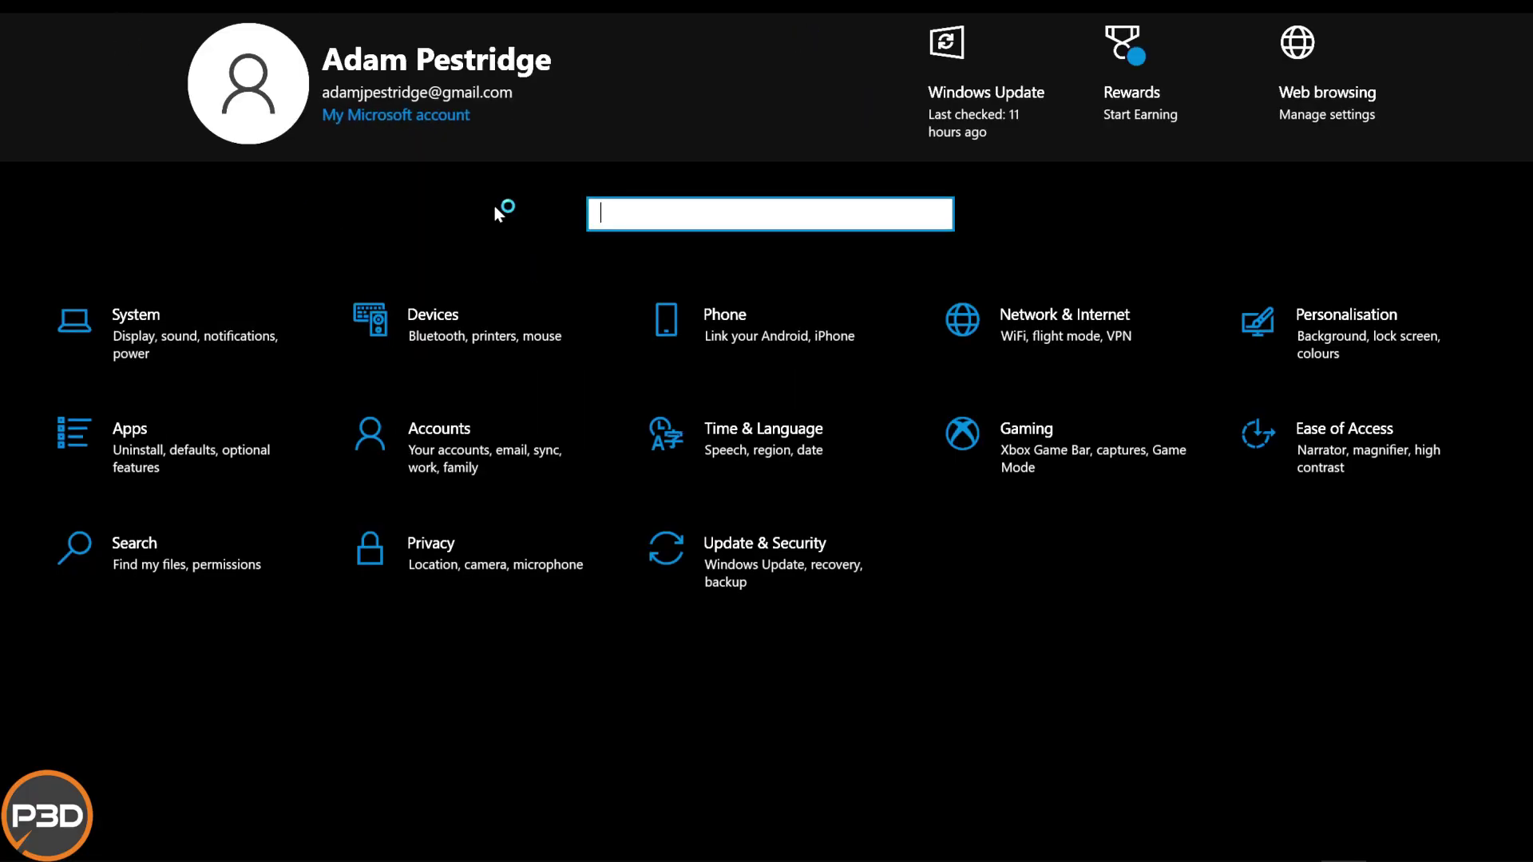
left_click(137, 324)
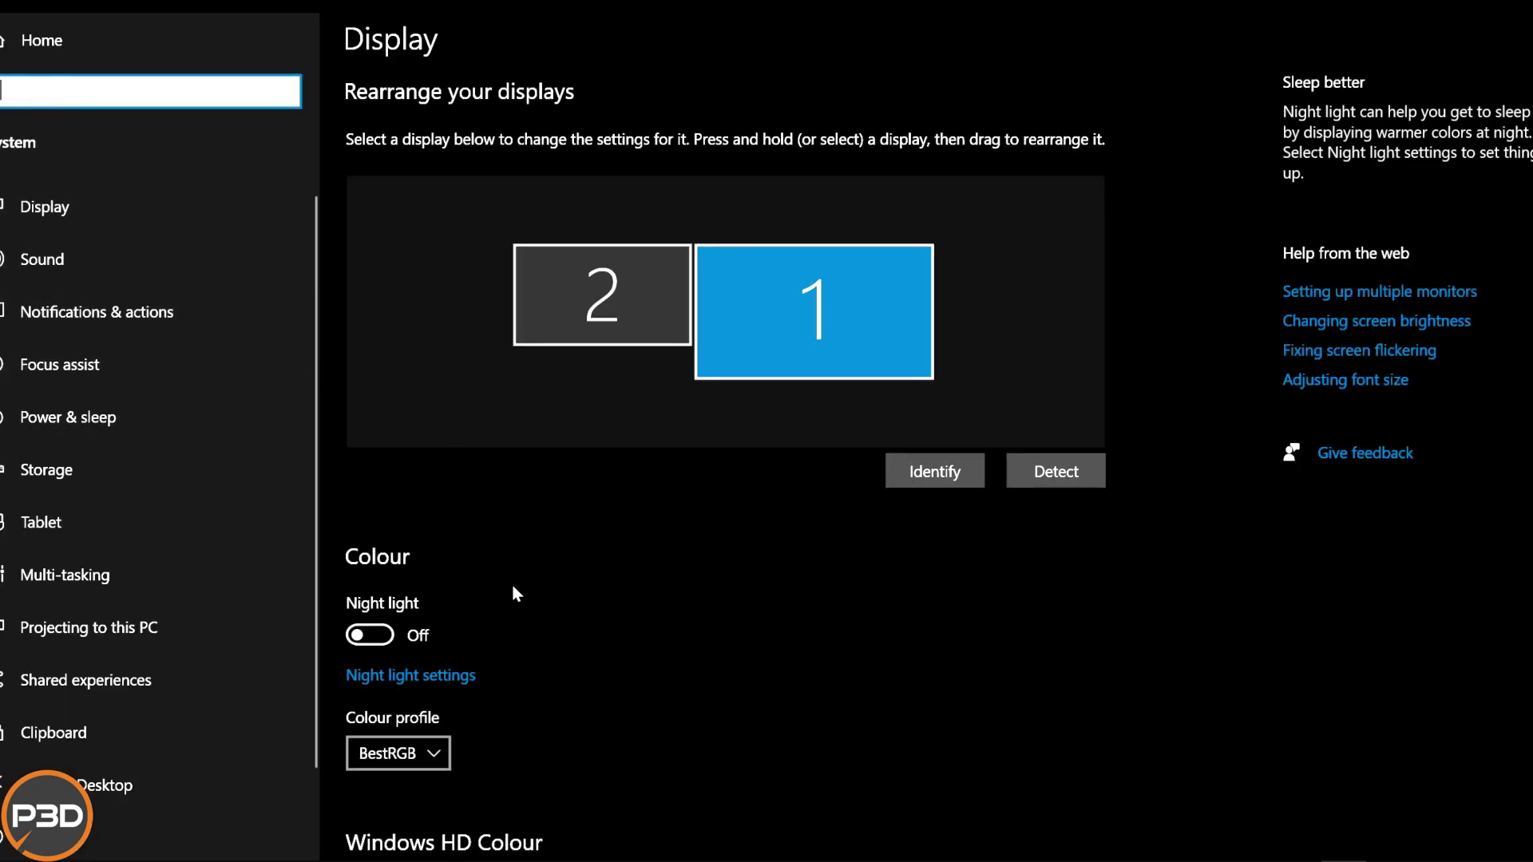
scroll(523, 619, "down", 7)
scroll(472, 671, "down", 3)
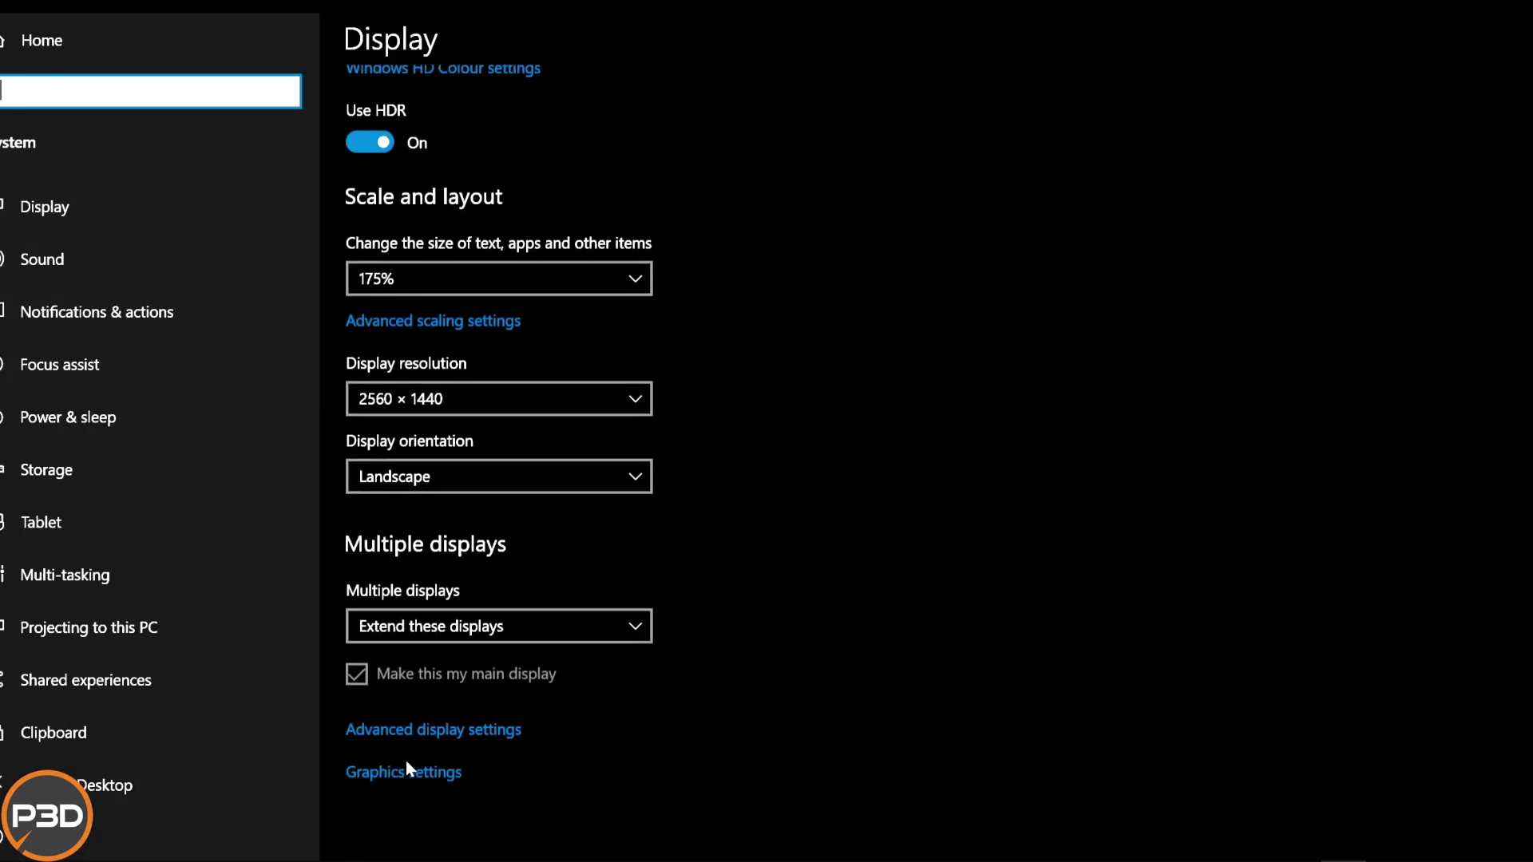
left_click(407, 763)
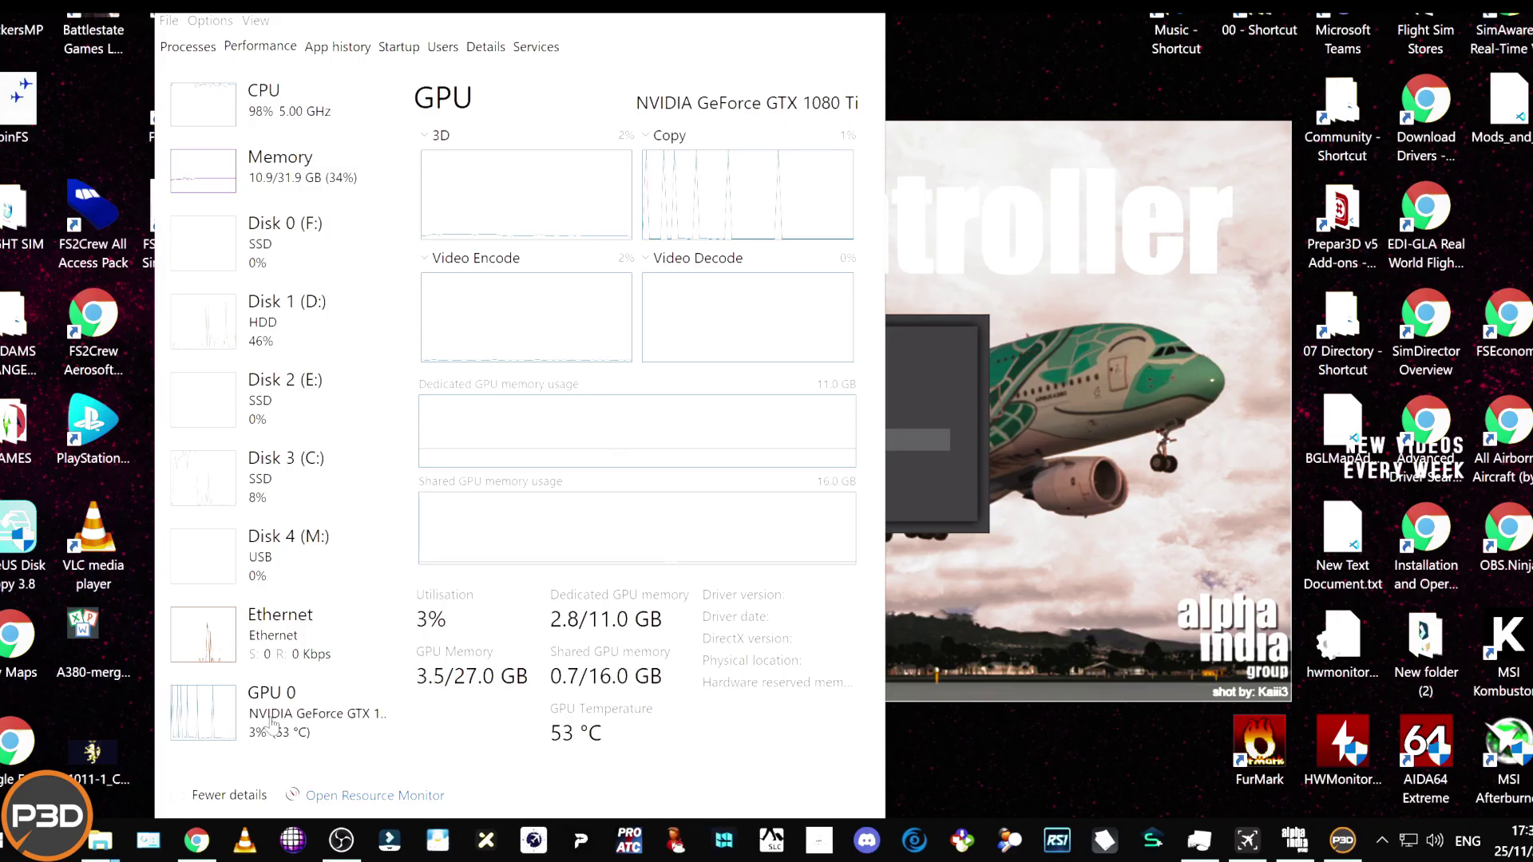
Step: Focus Task Manager, then return to the full-screen Prepar3D airport scene
left_click(272, 722)
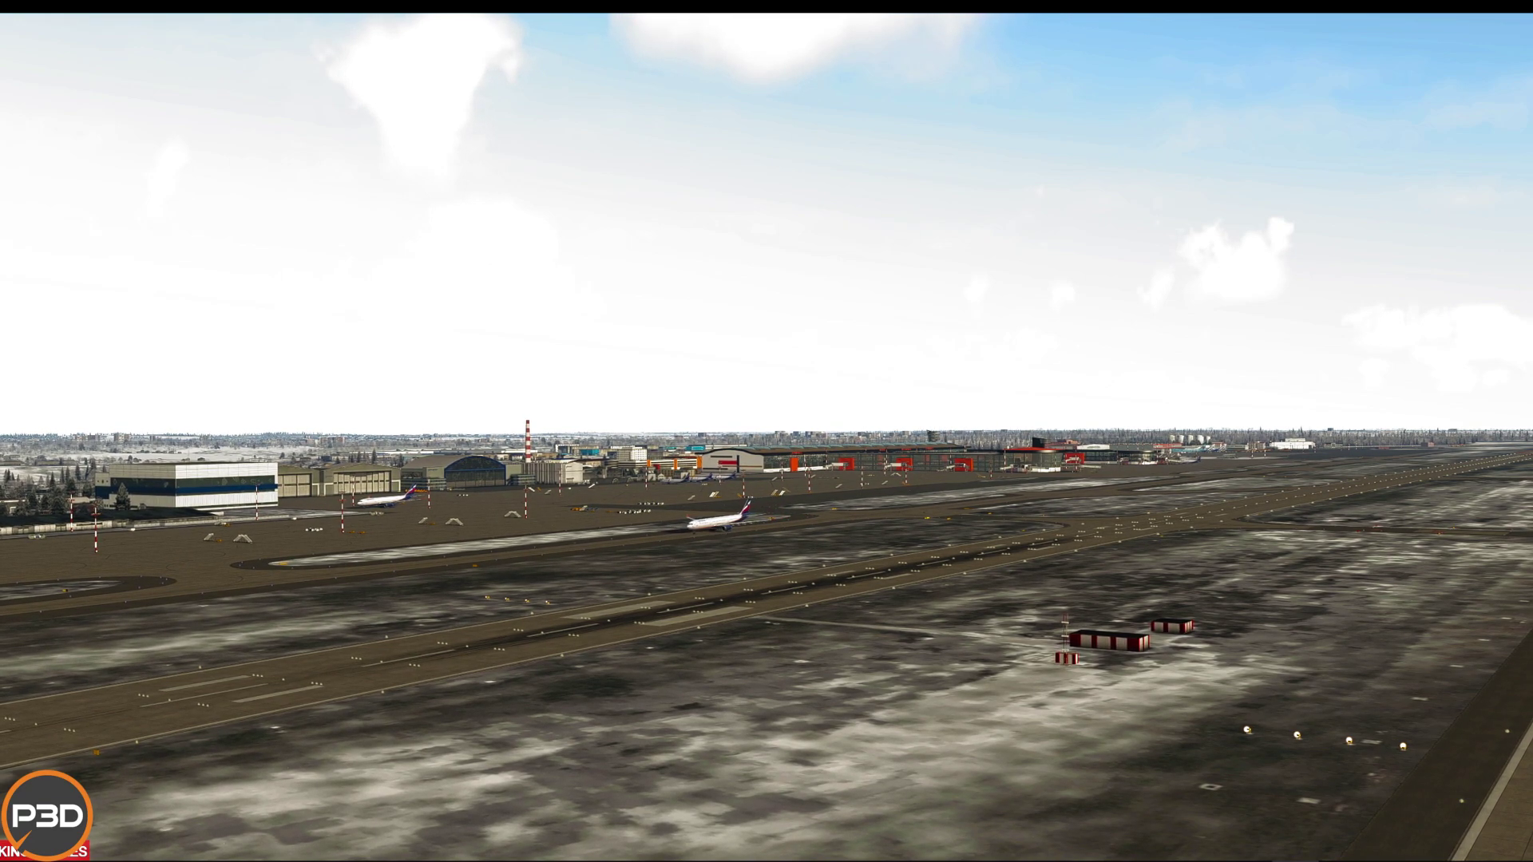
Step: Check the GPU reading in Task Manager, then make Prepar3D a maximized window via Alt+Enter
left_click(1199, 839)
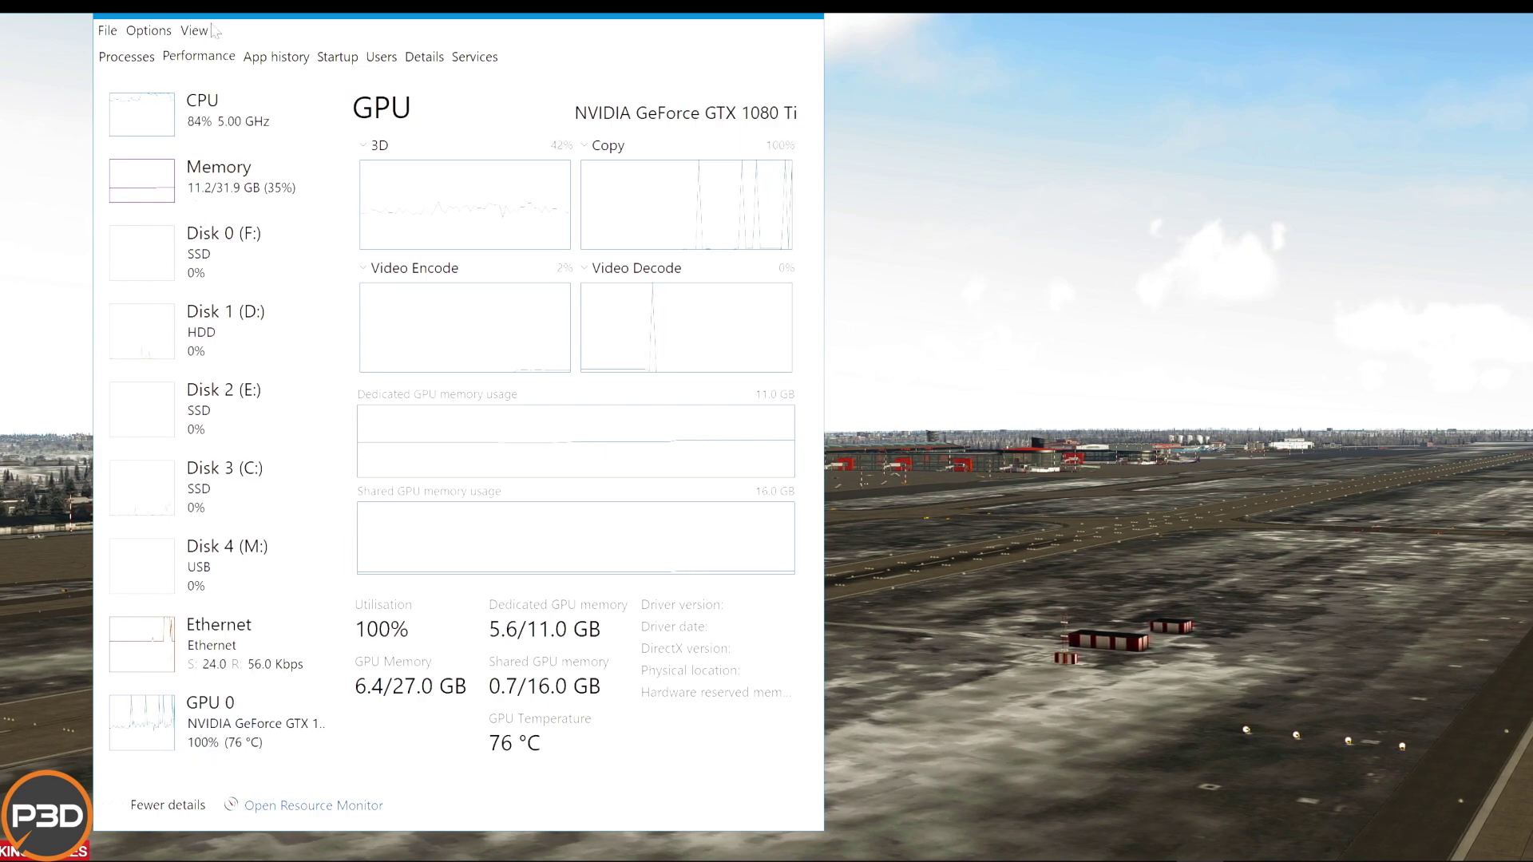
left_click_drag(201, 53, 593, 40)
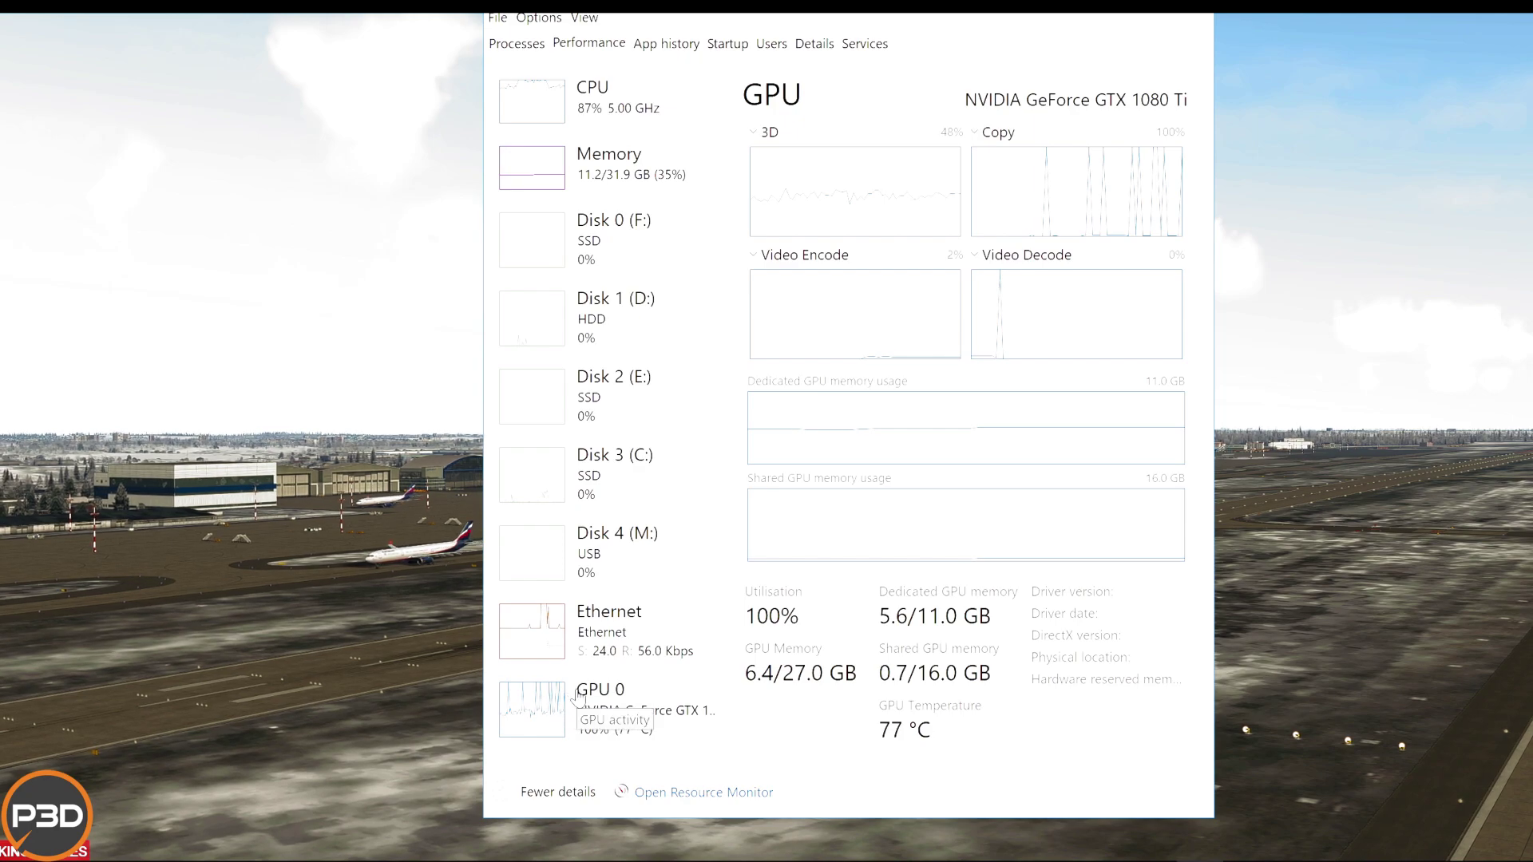
left_click(423, 562)
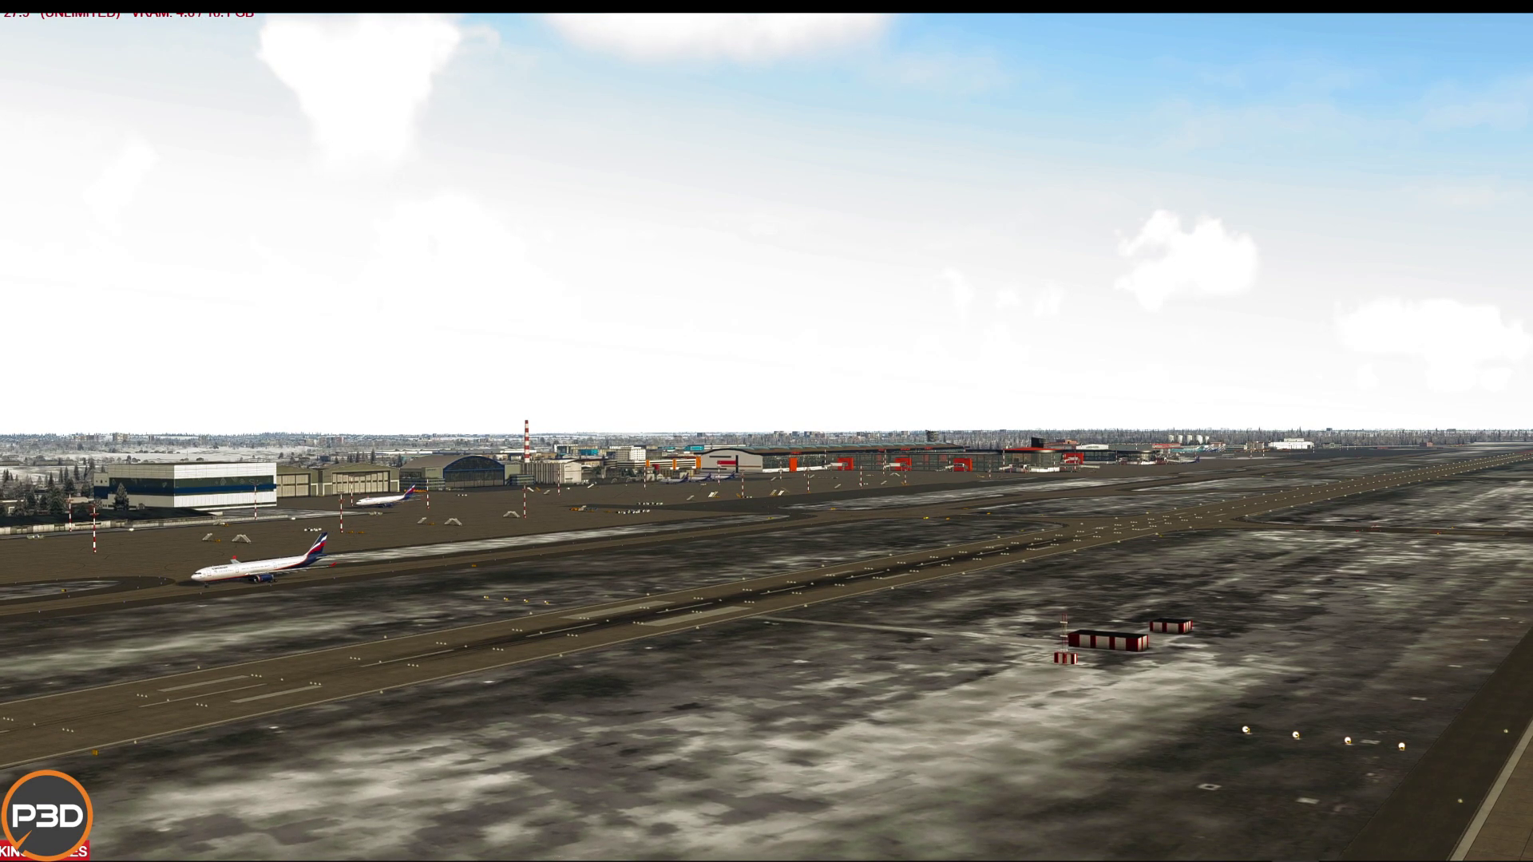
key("alt+Return")
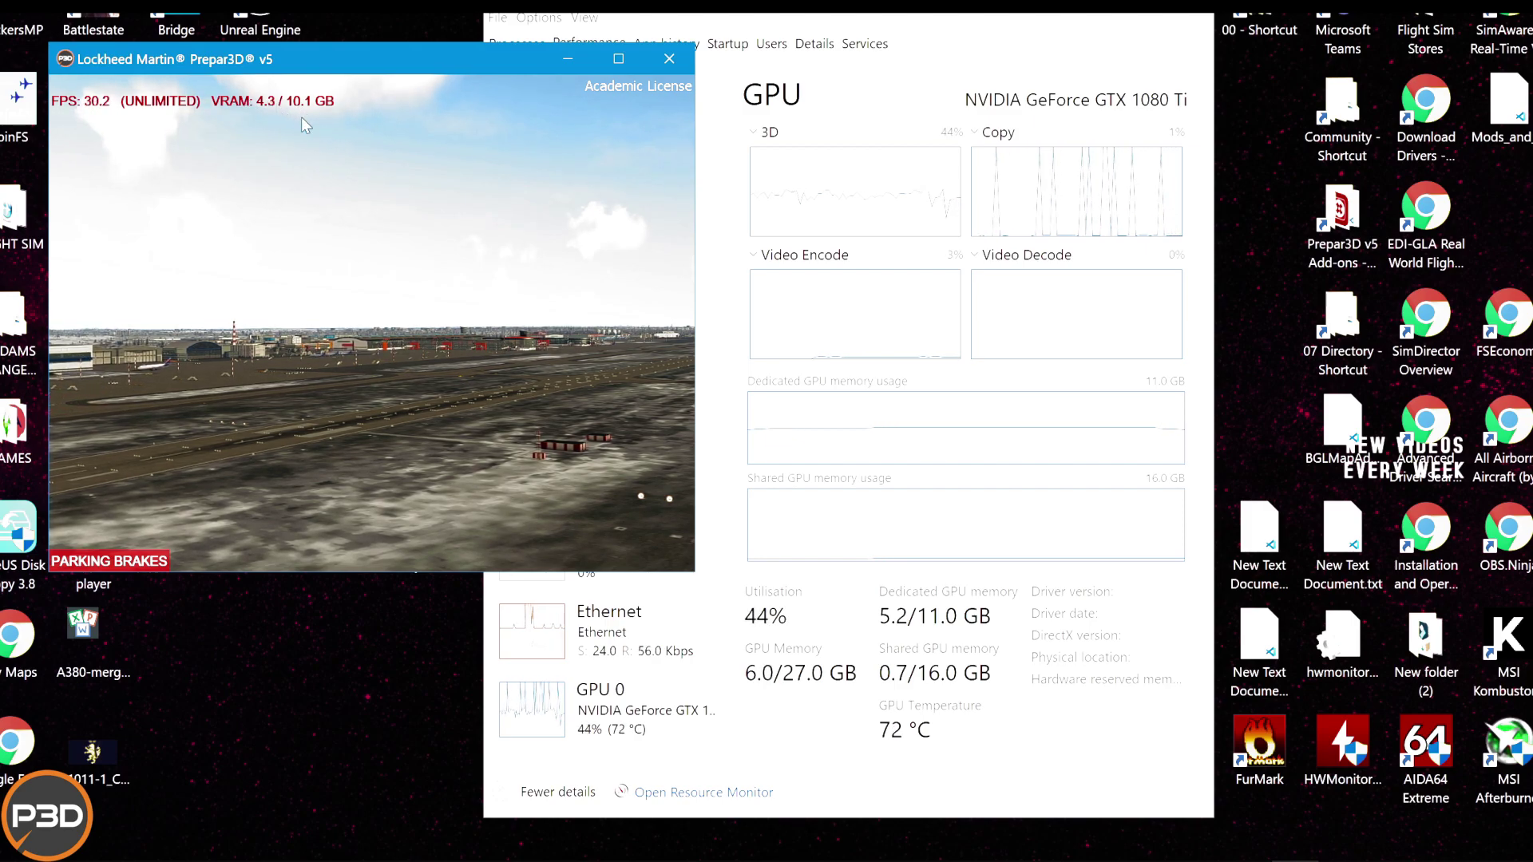
left_click(639, 57)
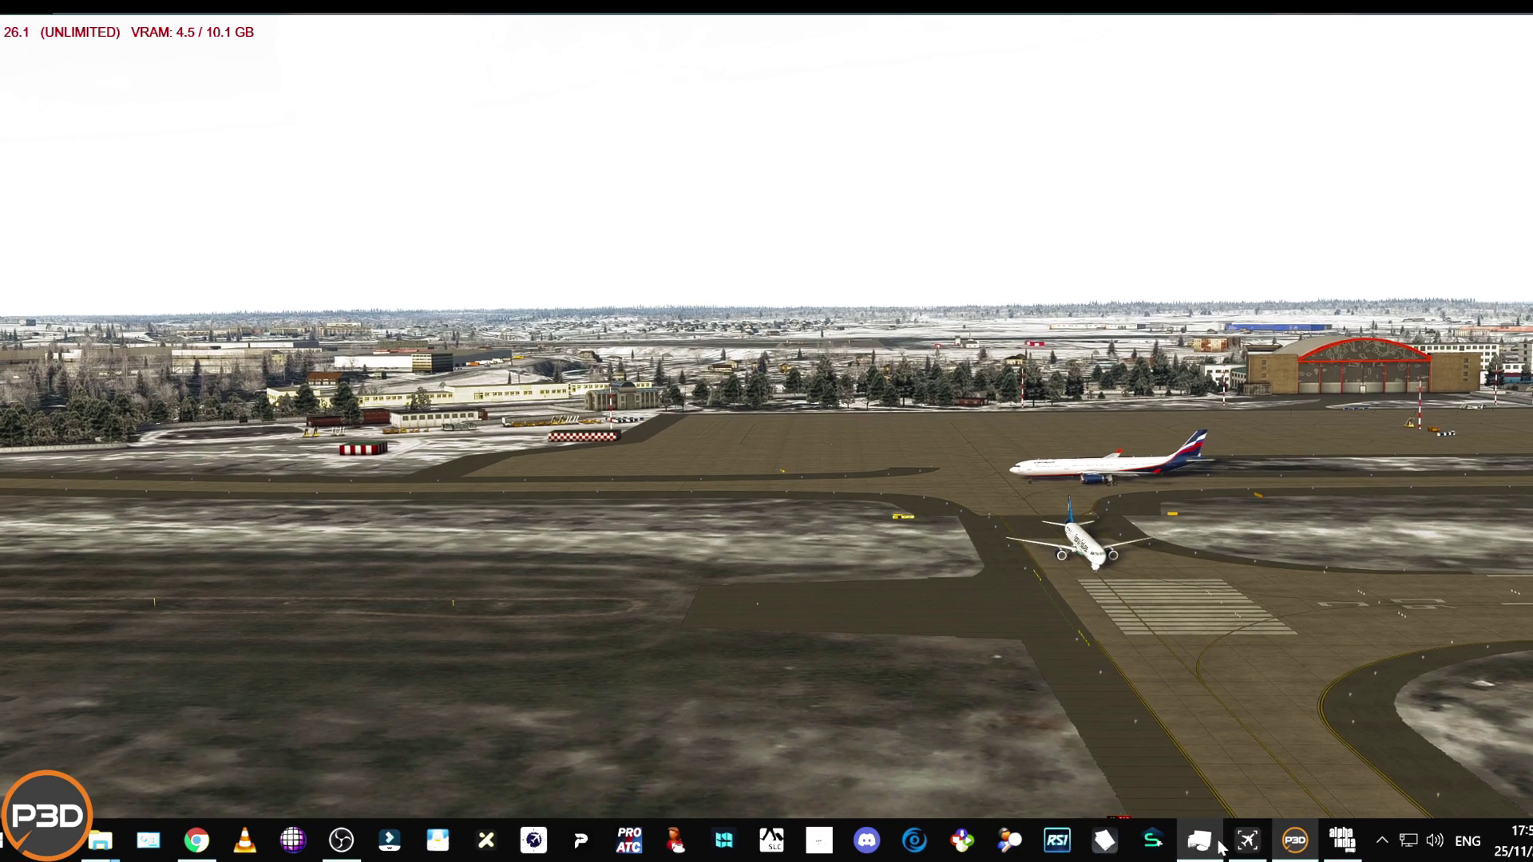
Step: Open Options > Graphics in Prepar3D and show the World page with scenery and autogen settings
left_click(1209, 842)
left_click(361, 411)
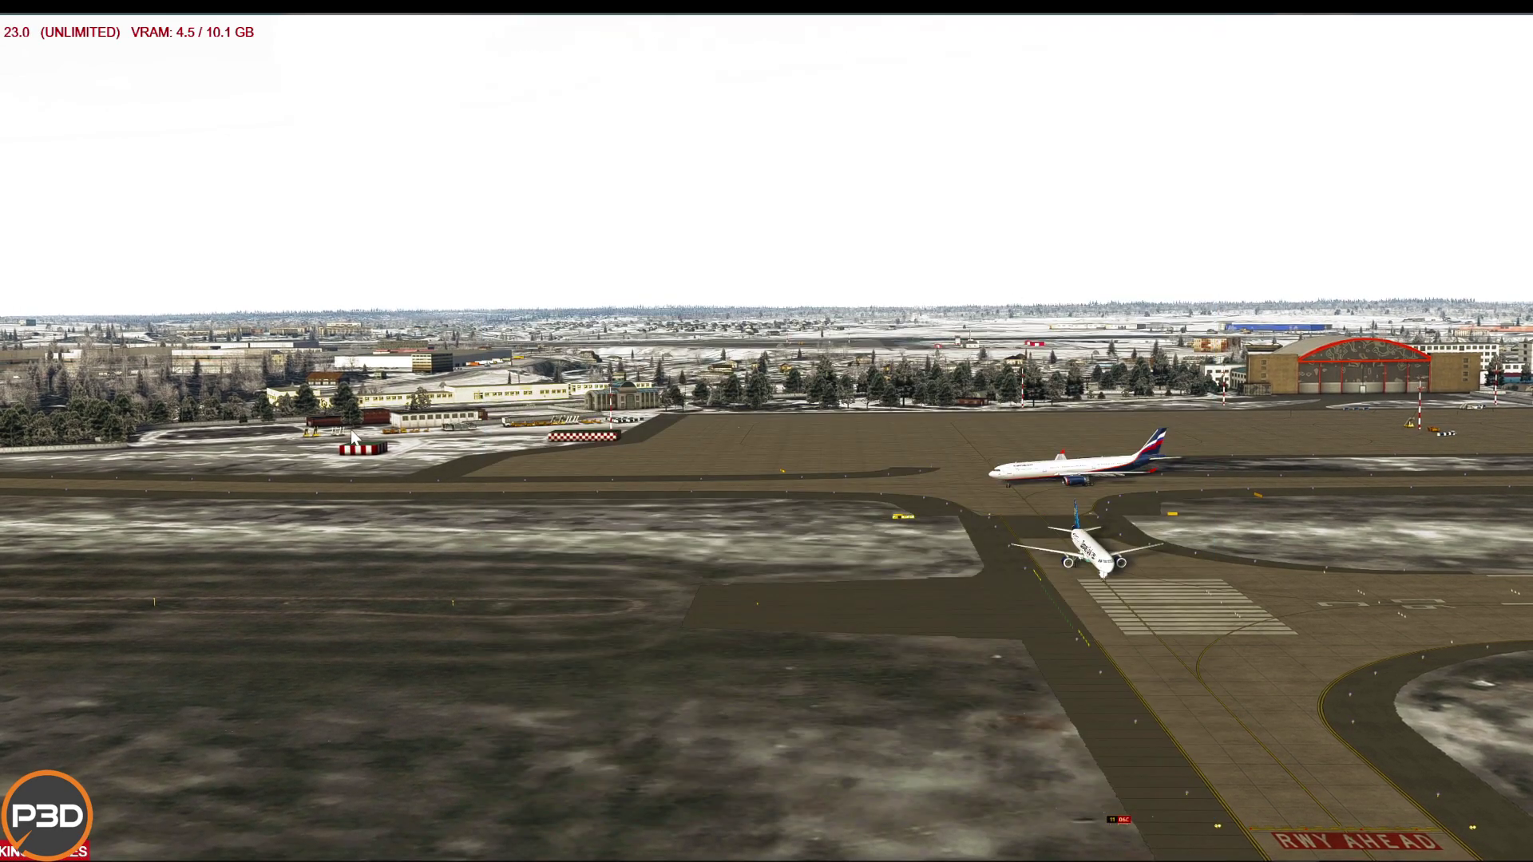
left_click(321, 9)
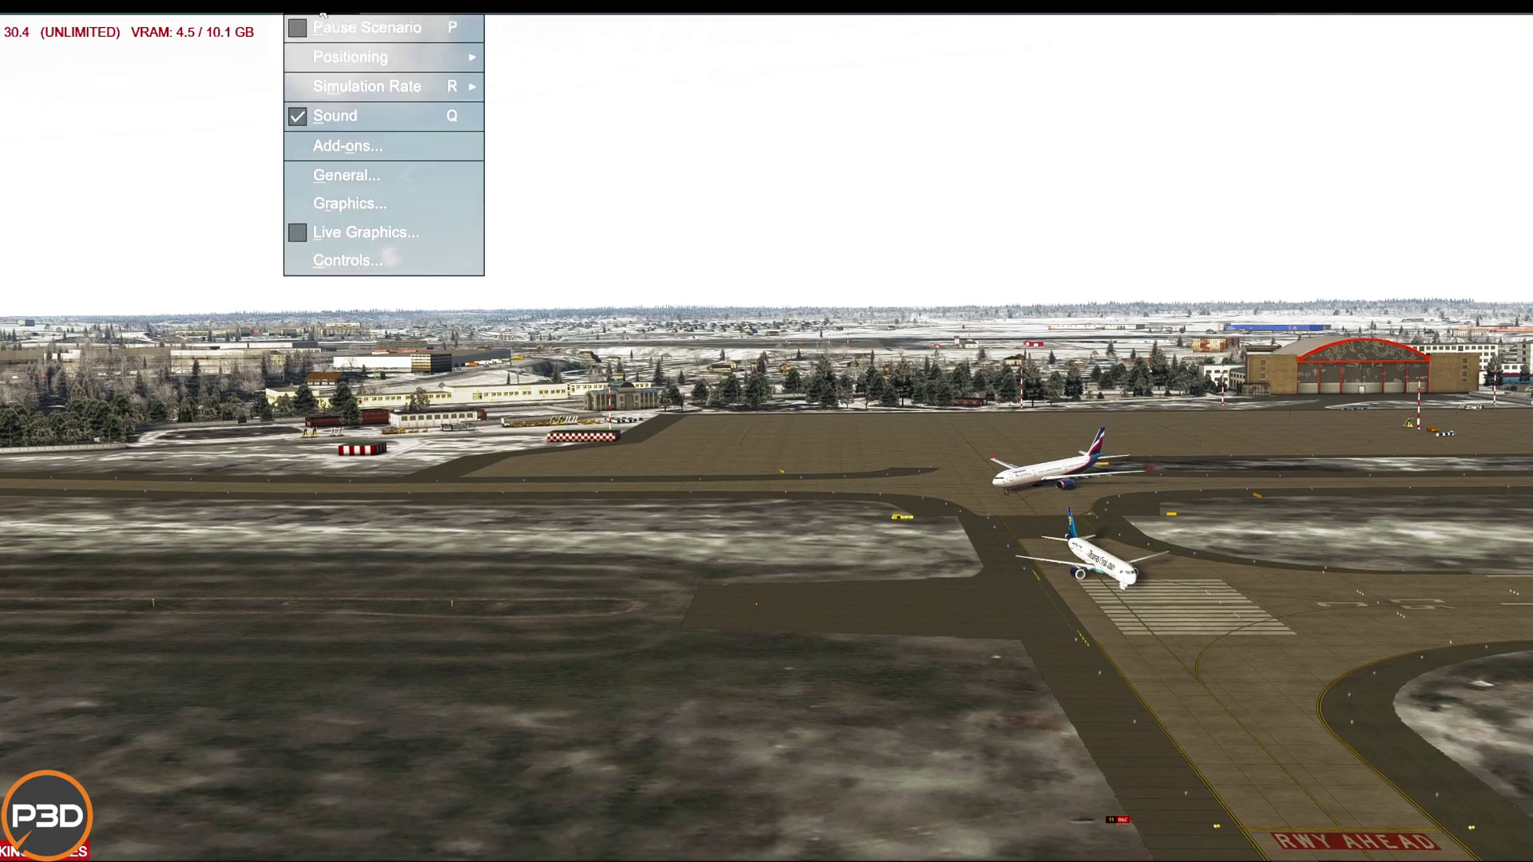
left_click(342, 204)
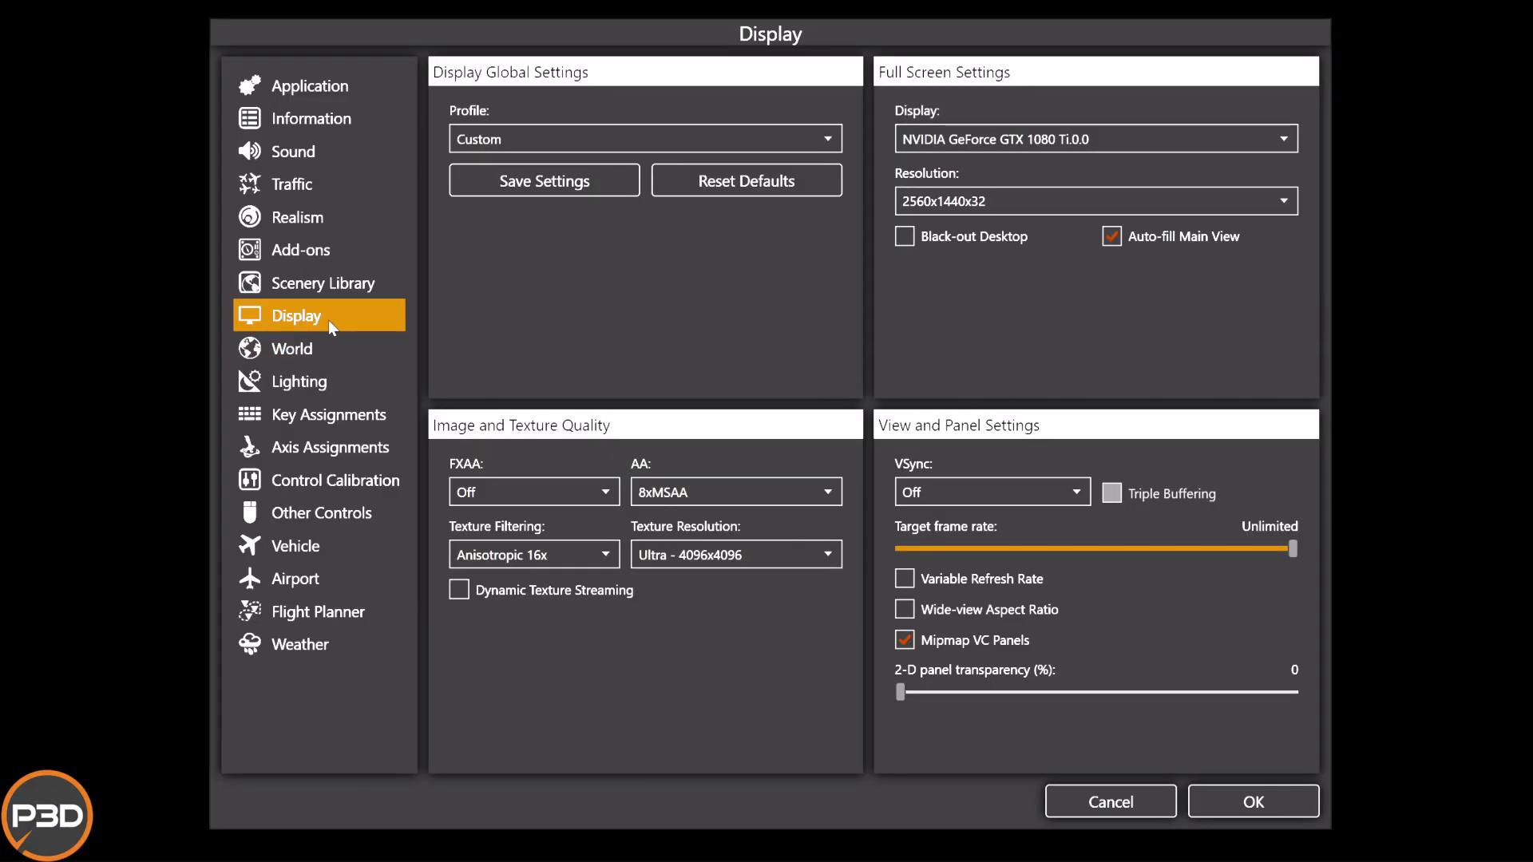
left_click(333, 350)
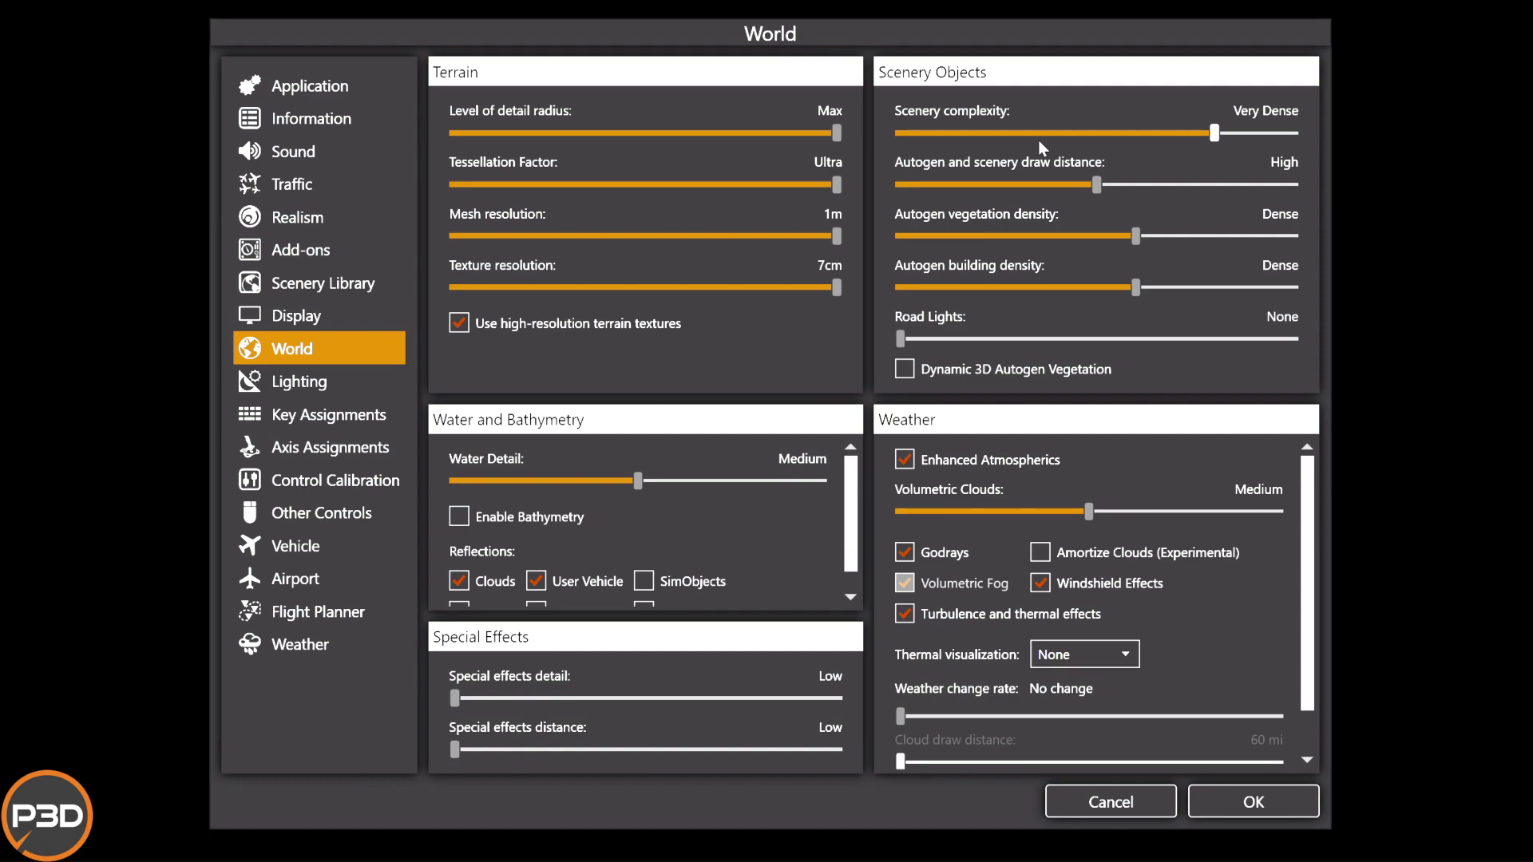
Step: Cancel the World graphics settings dialog so no changes are applied
left_click(1124, 792)
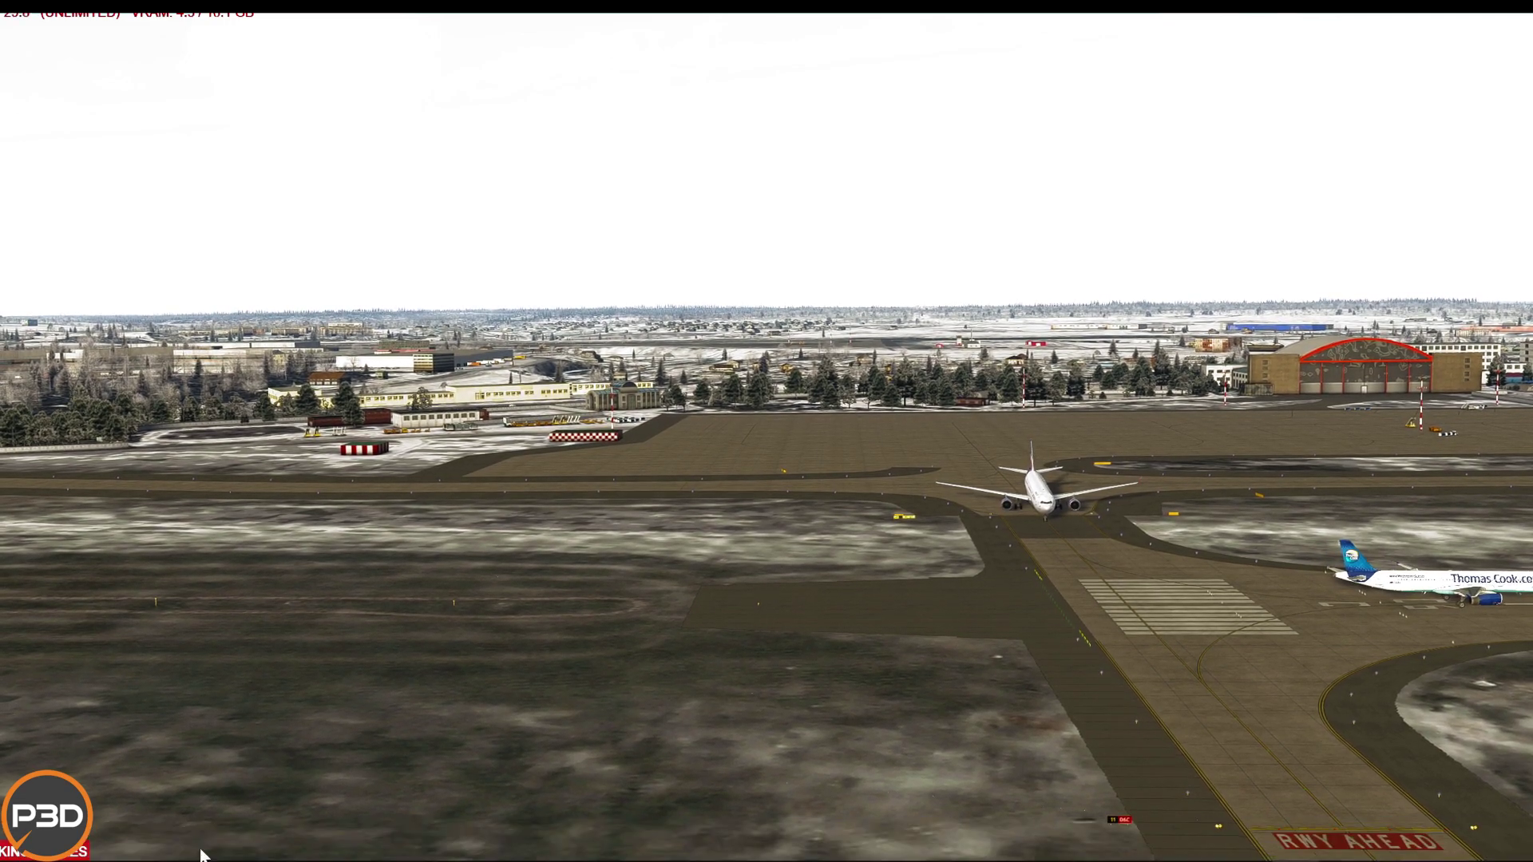
left_click(160, 849)
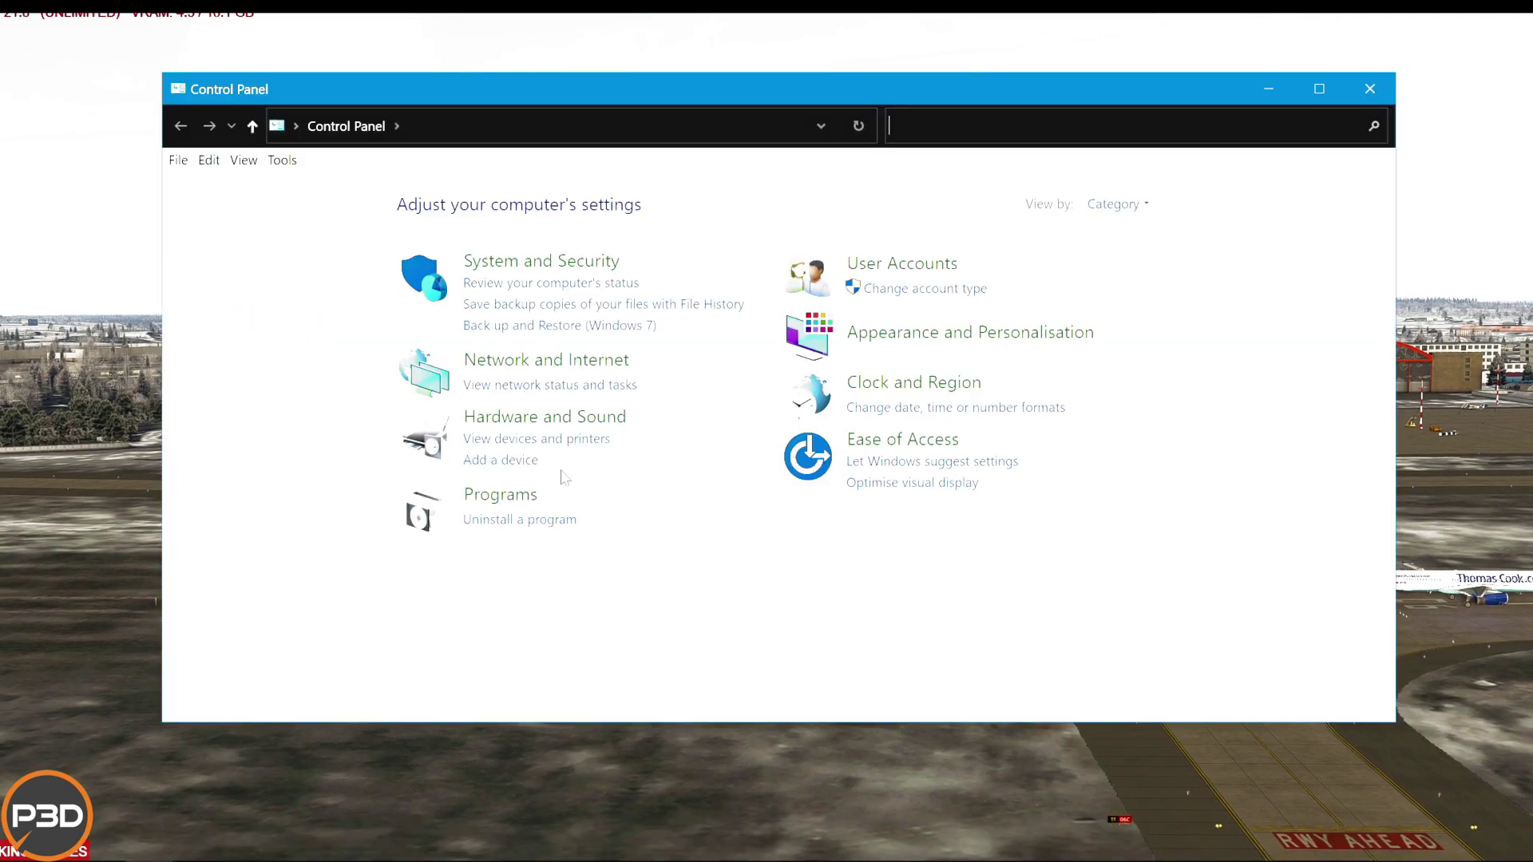
left_click(546, 417)
left_click(550, 388)
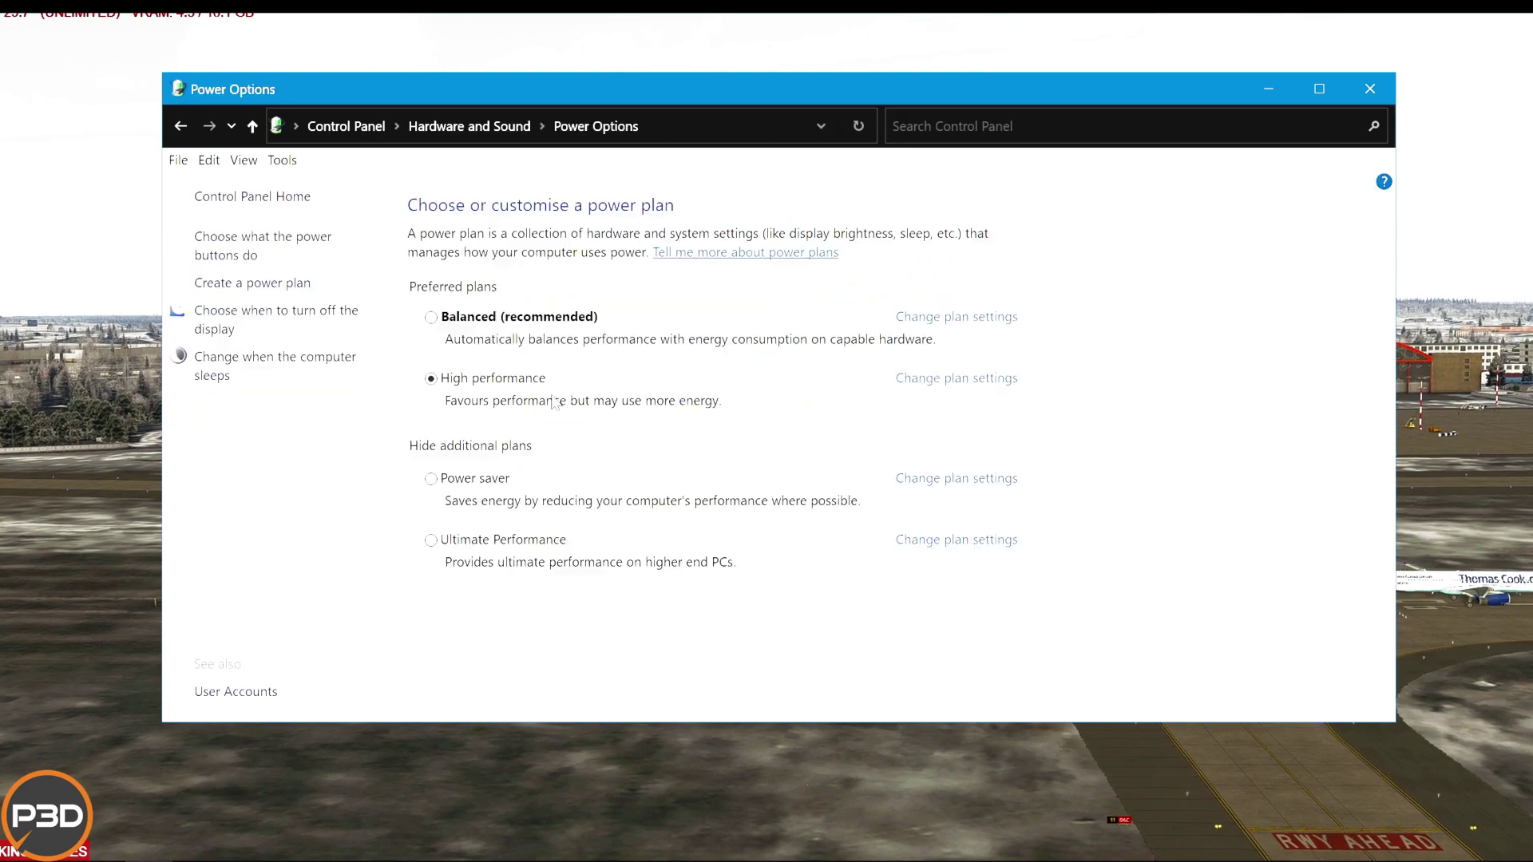
left_click(968, 386)
left_click(506, 394)
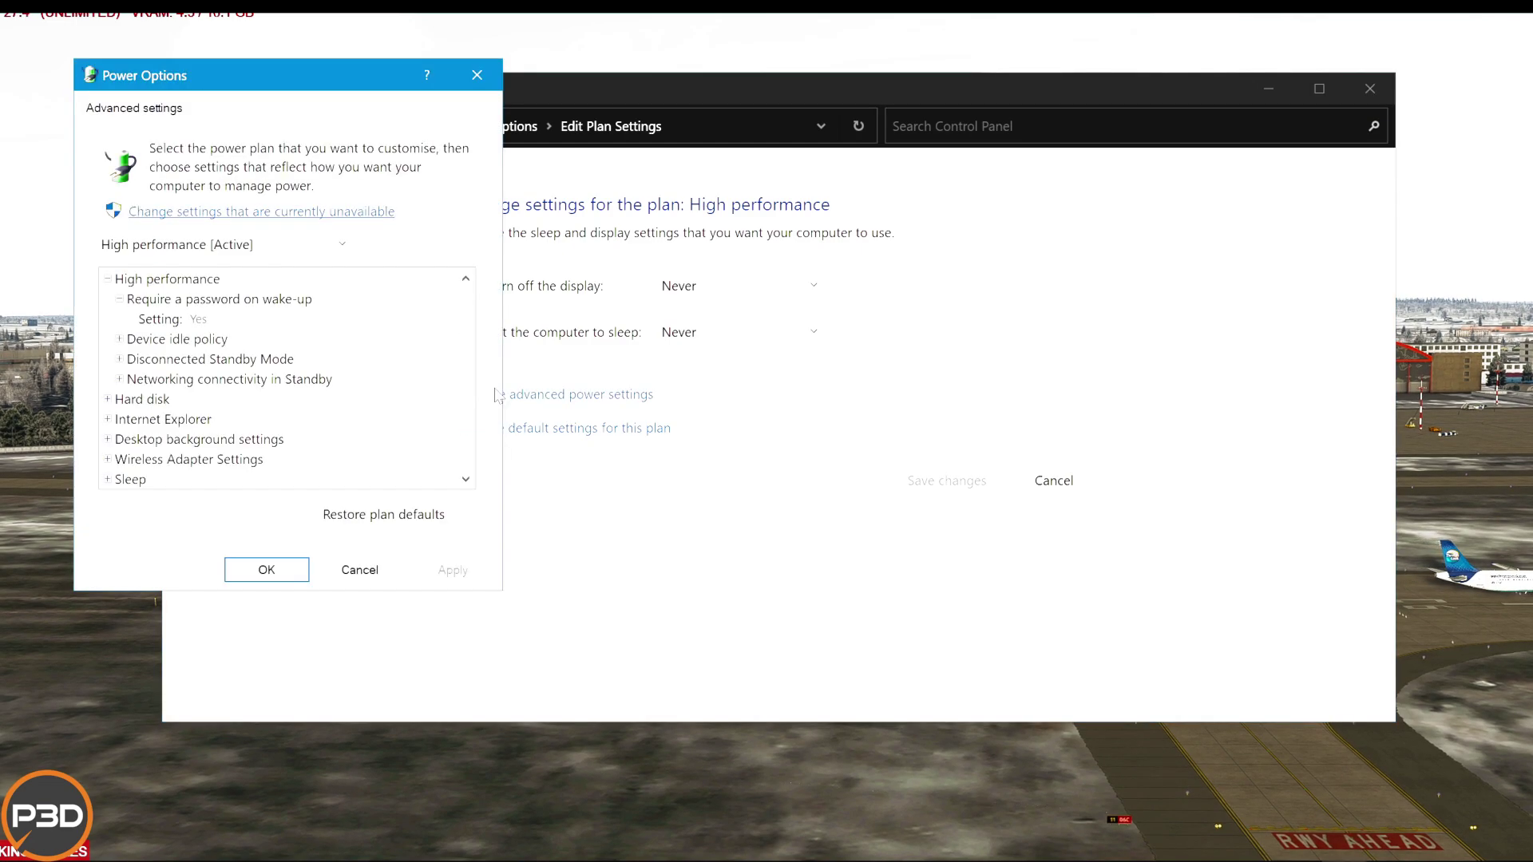
scroll(415, 408, "down", 4)
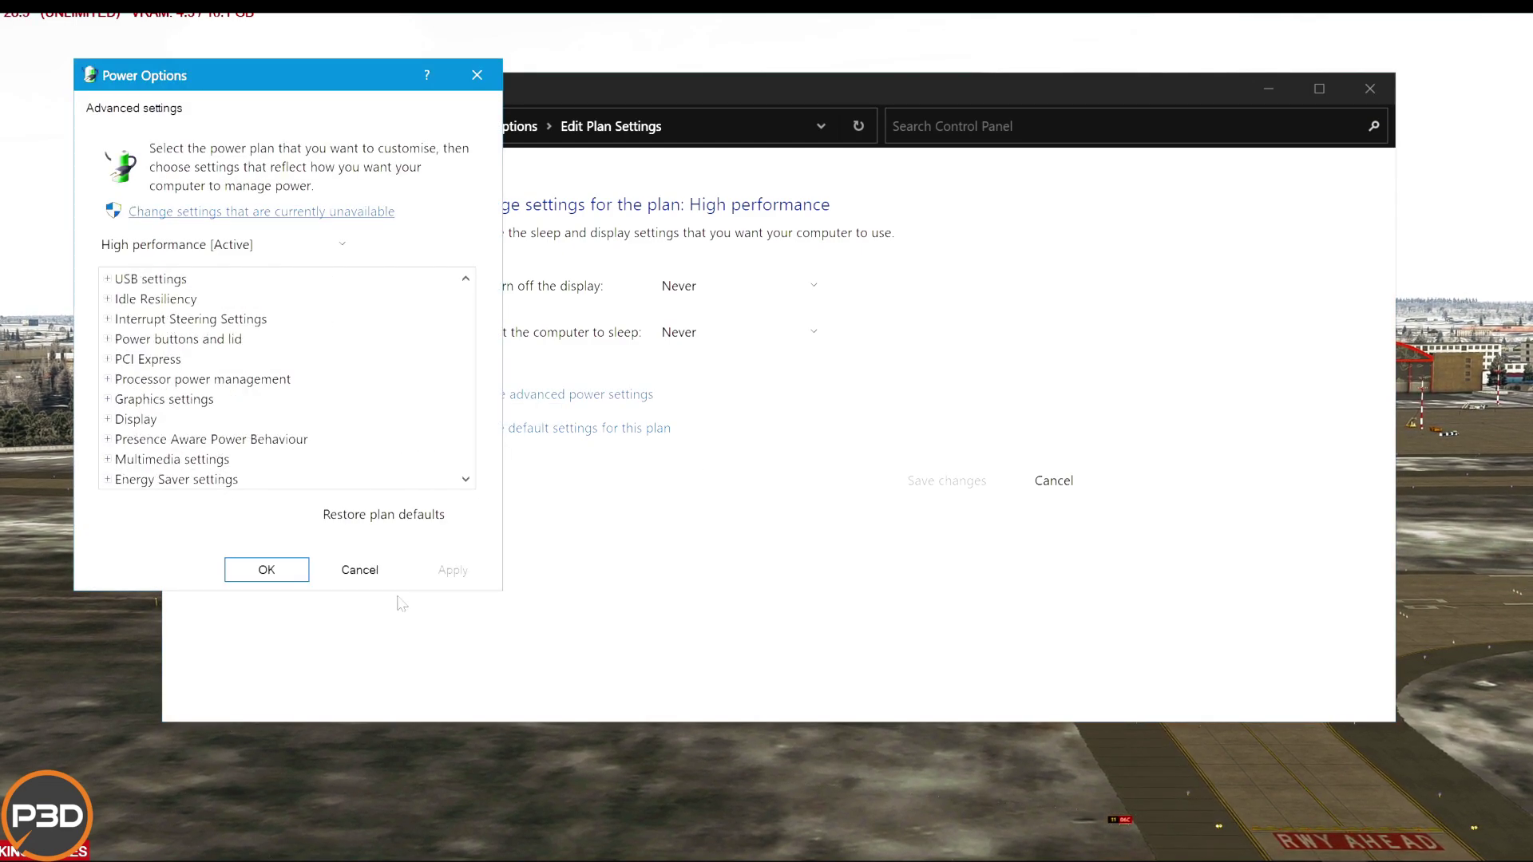
left_click(359, 569)
left_click(1369, 89)
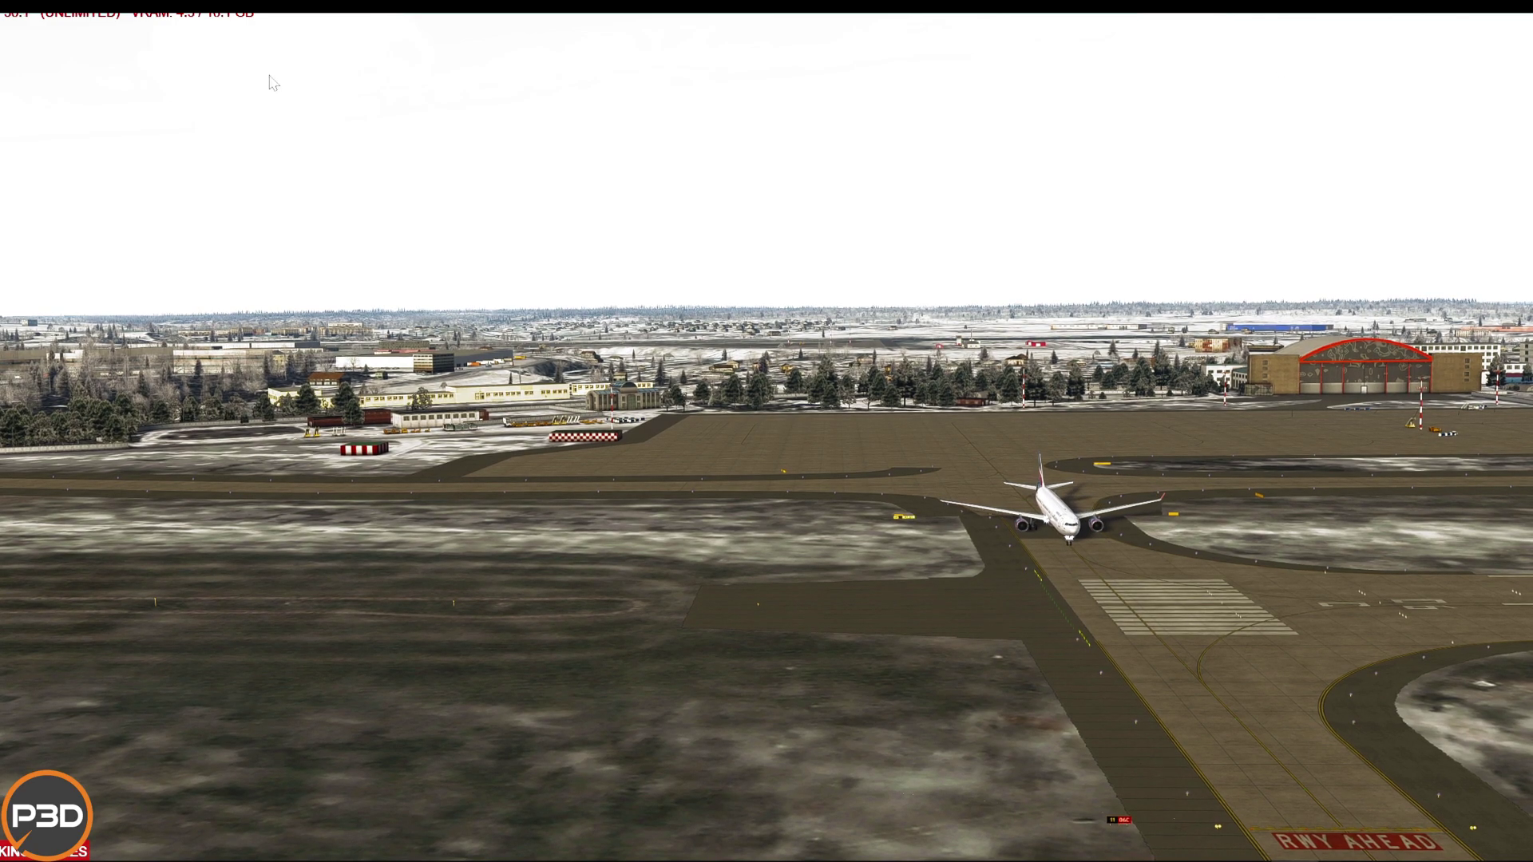
Step: End the scenario, exit Prepar3D without saving, and move Task Manager left
left_click(17, 16)
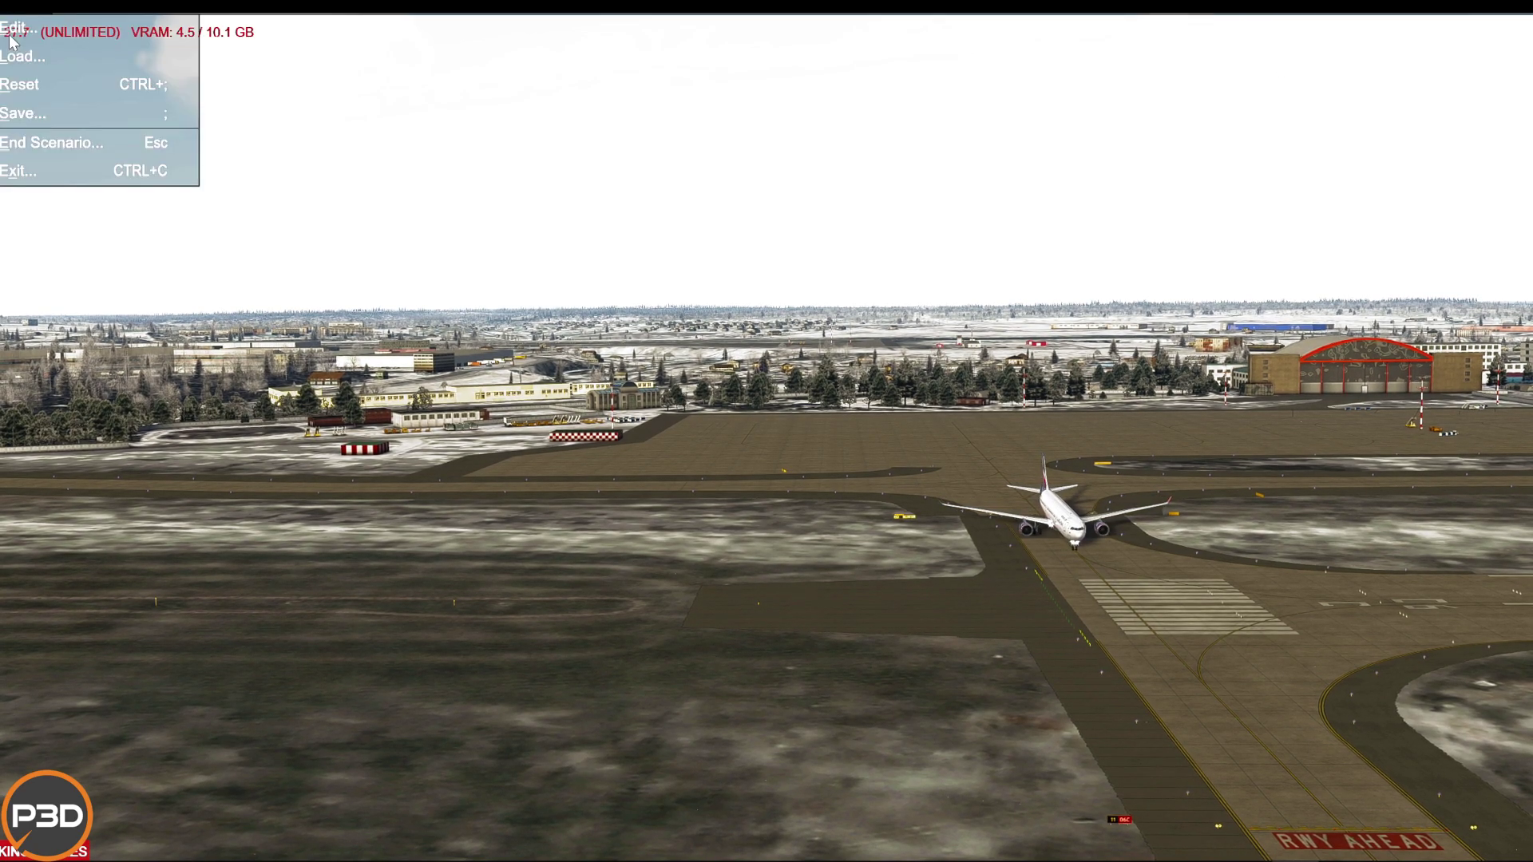
left_click(16, 146)
left_click(790, 549)
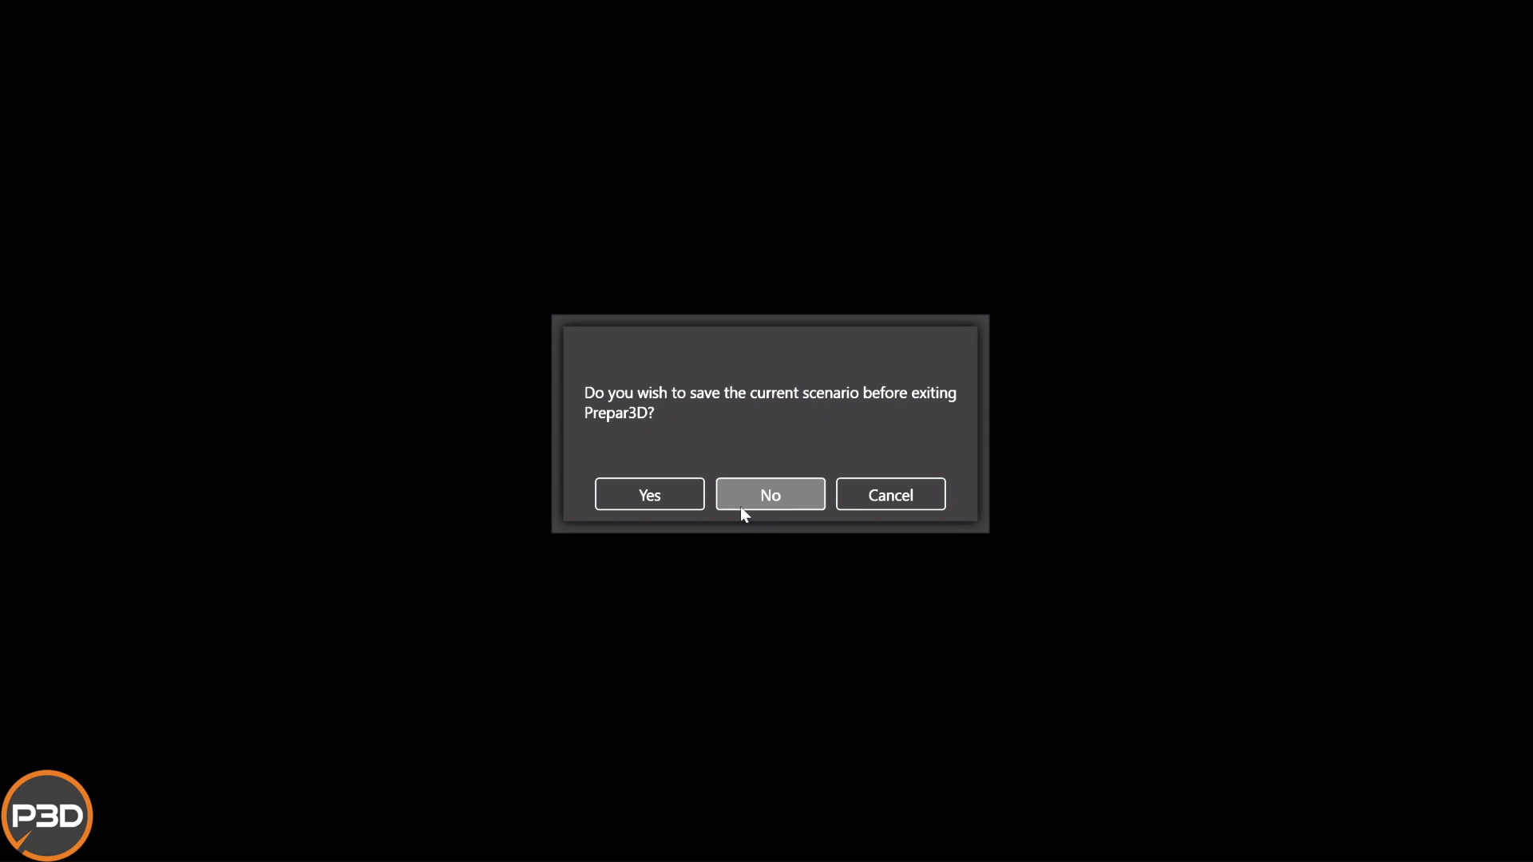
left_click(743, 503)
left_click_drag(1035, 32, 539, 35)
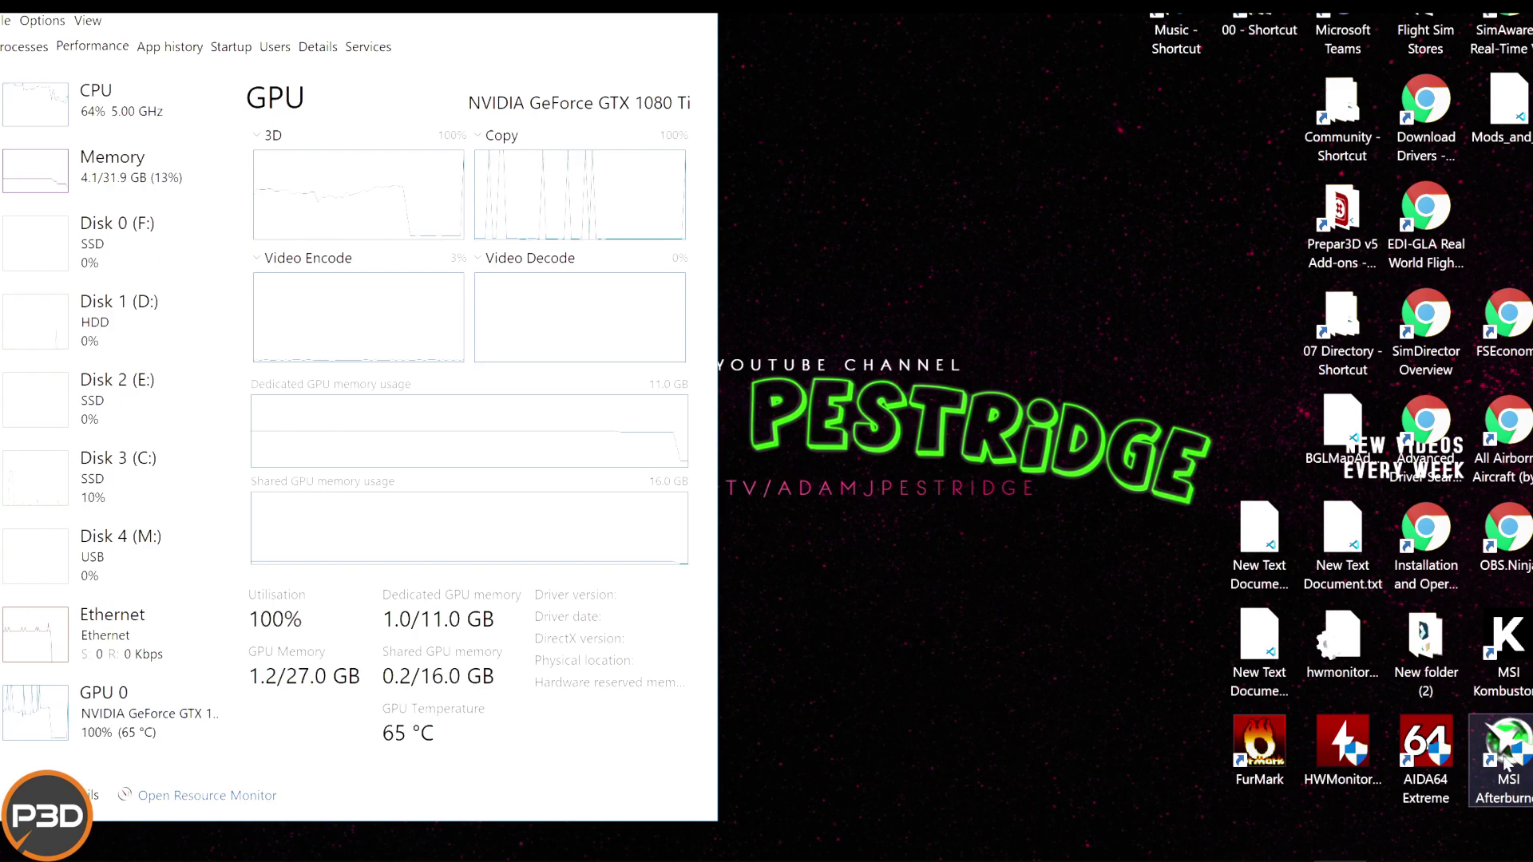
Step: Launch MSI Kombustor x64 as administrator, dismiss the download page, and choose 3840x2160 resolution
left_click(1508, 685)
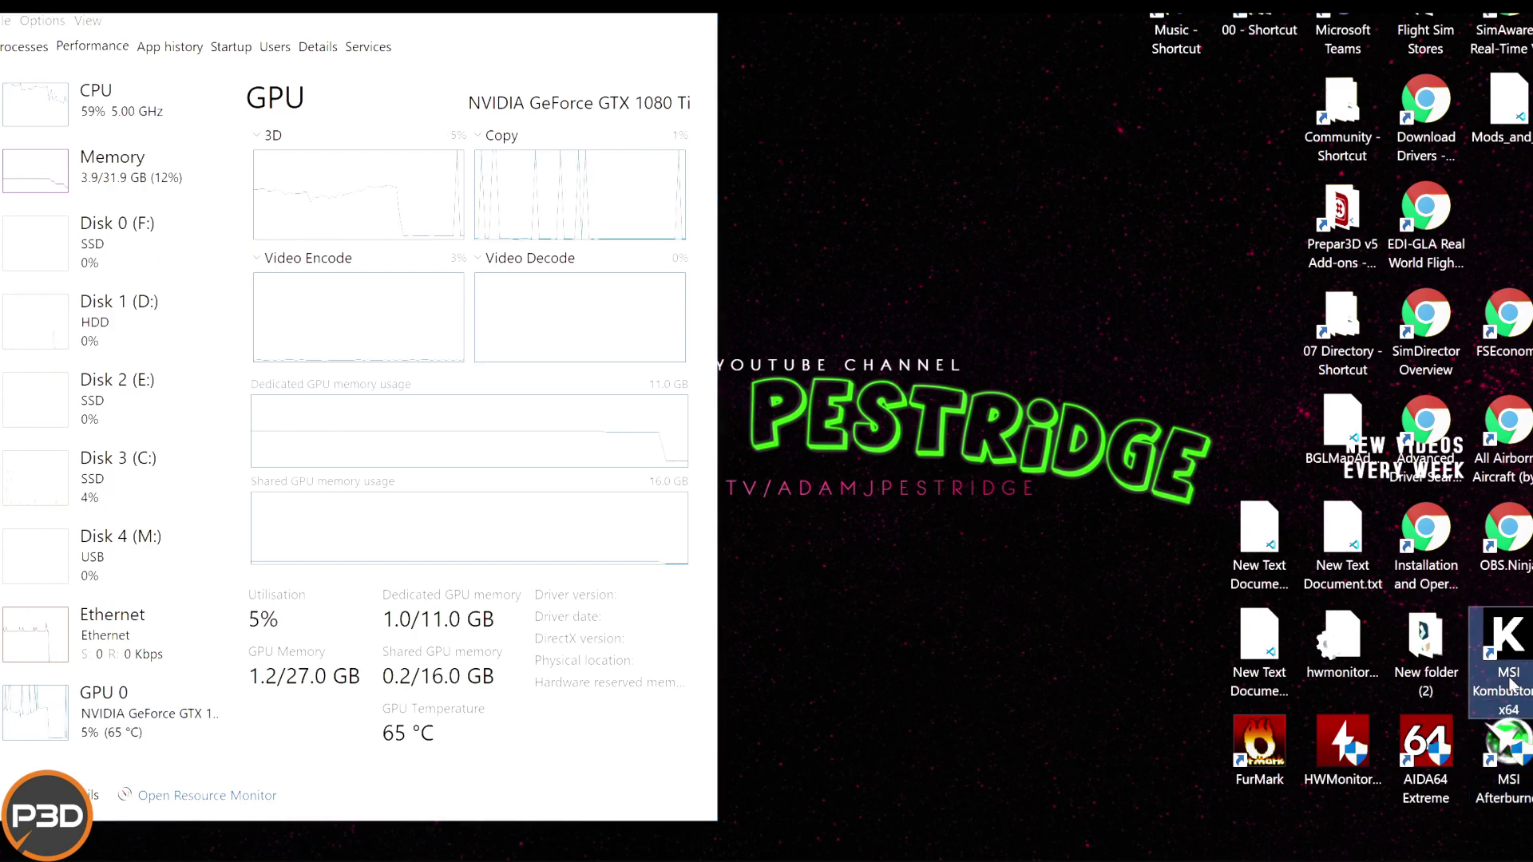
right_click(1509, 684)
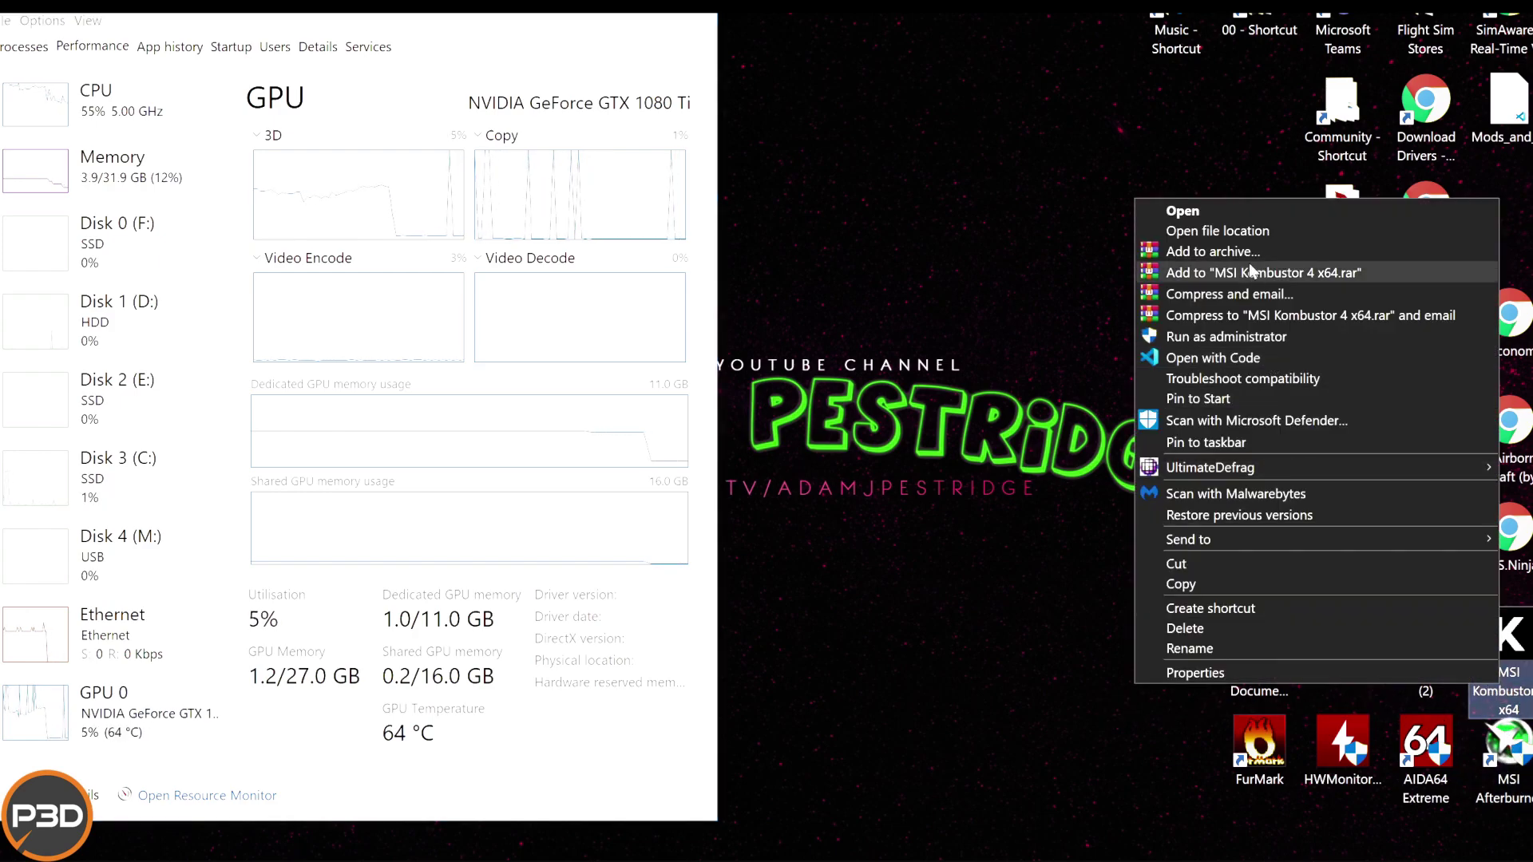
left_click(1238, 336)
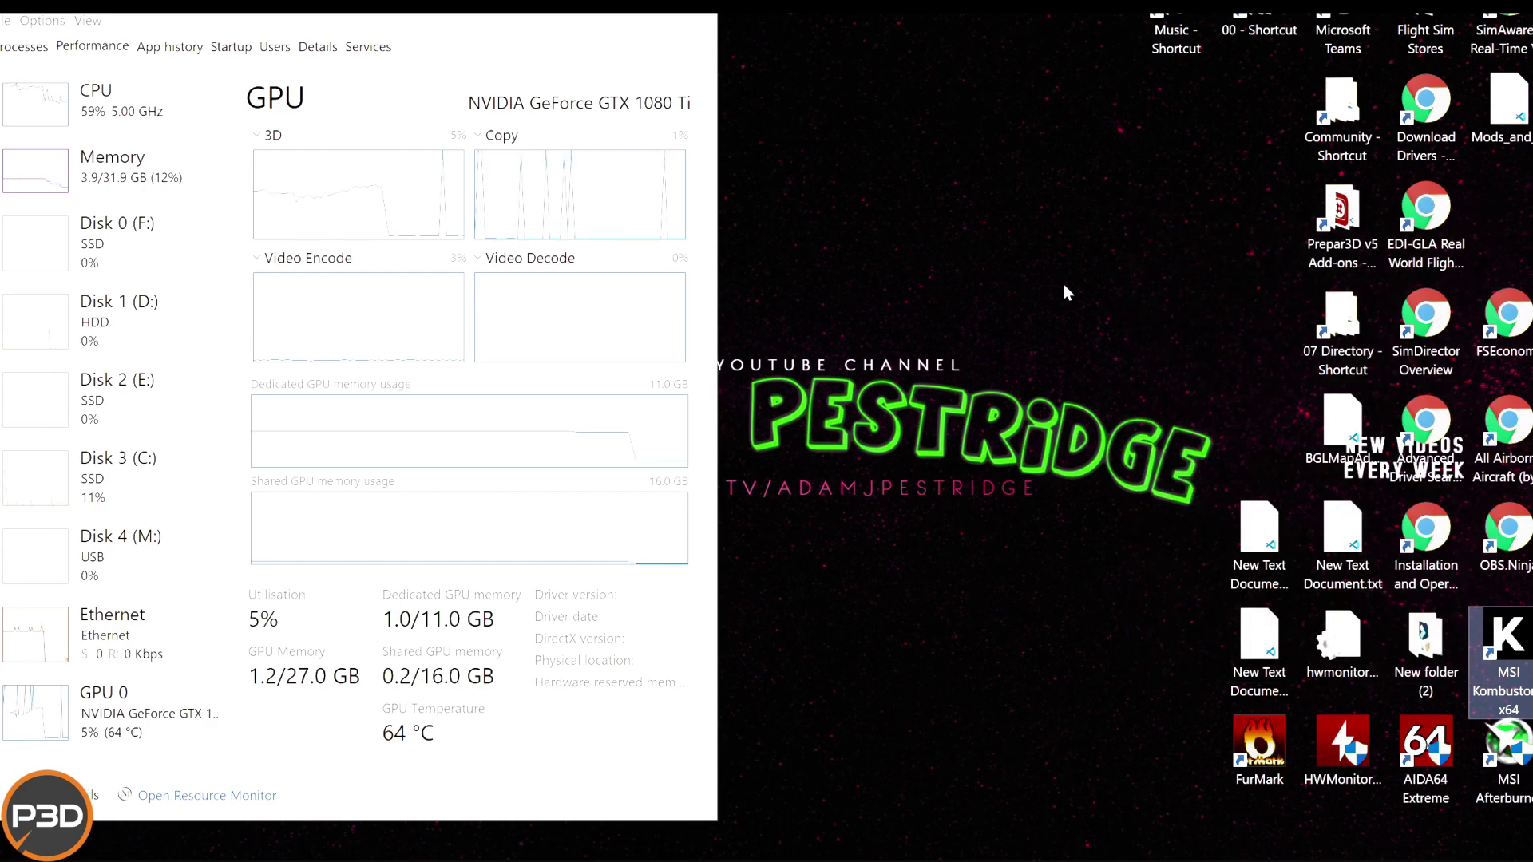
left_click(790, 343)
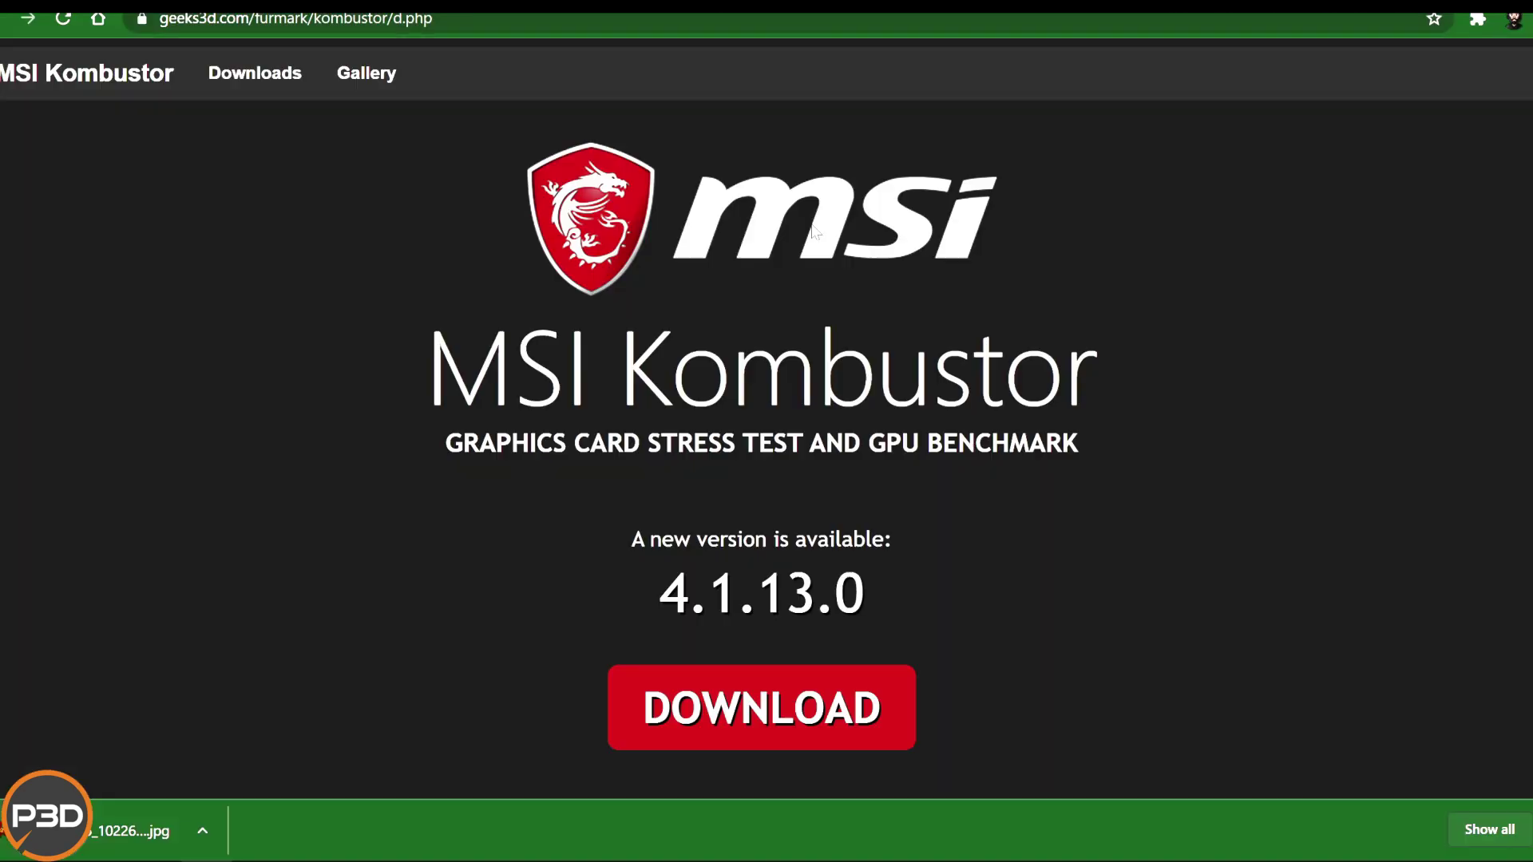
key("alt+F4")
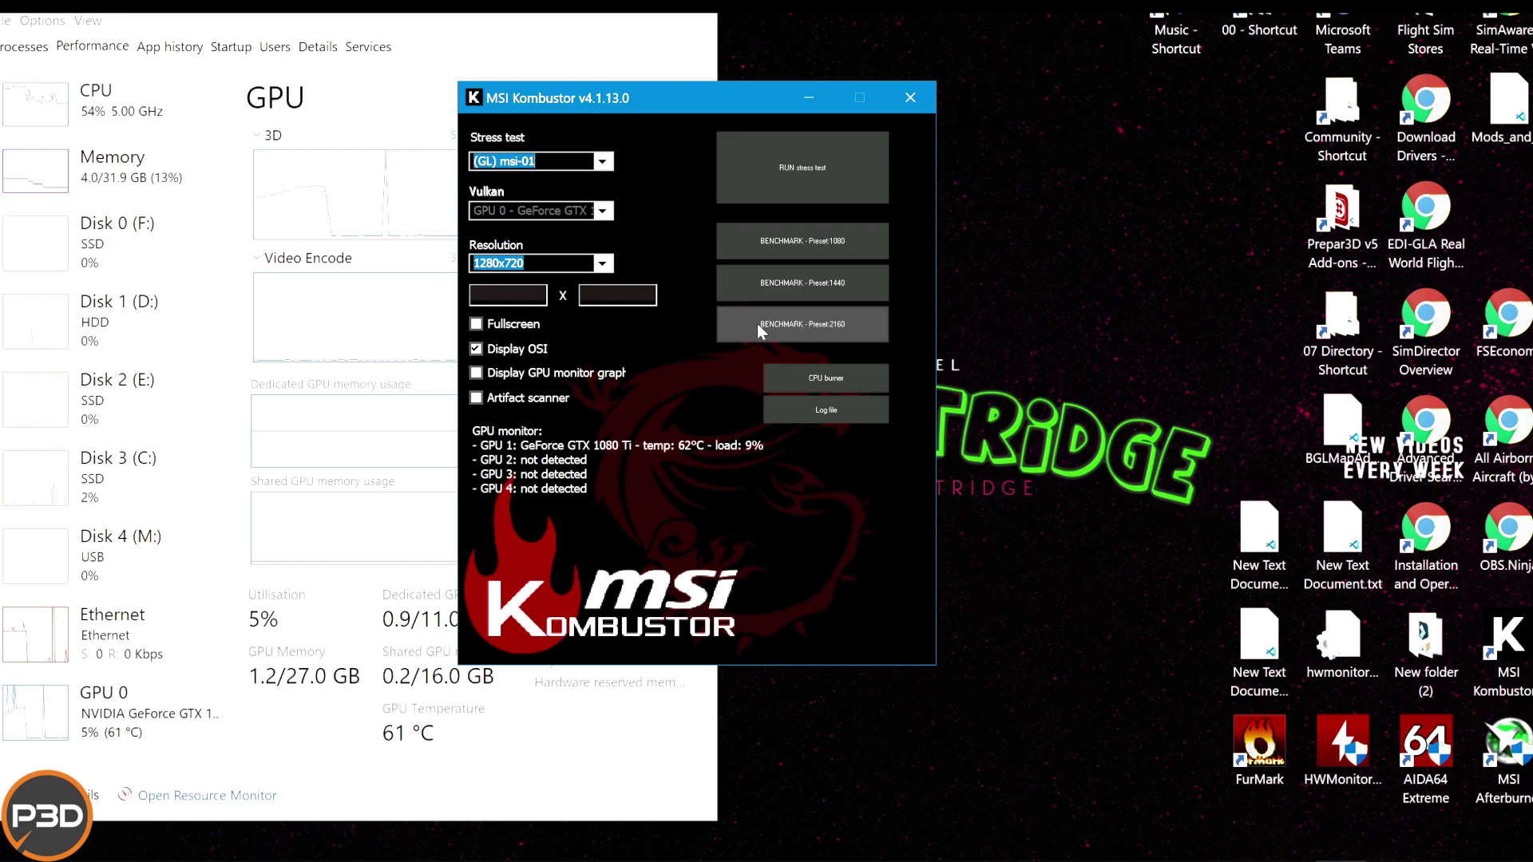
left_click(587, 262)
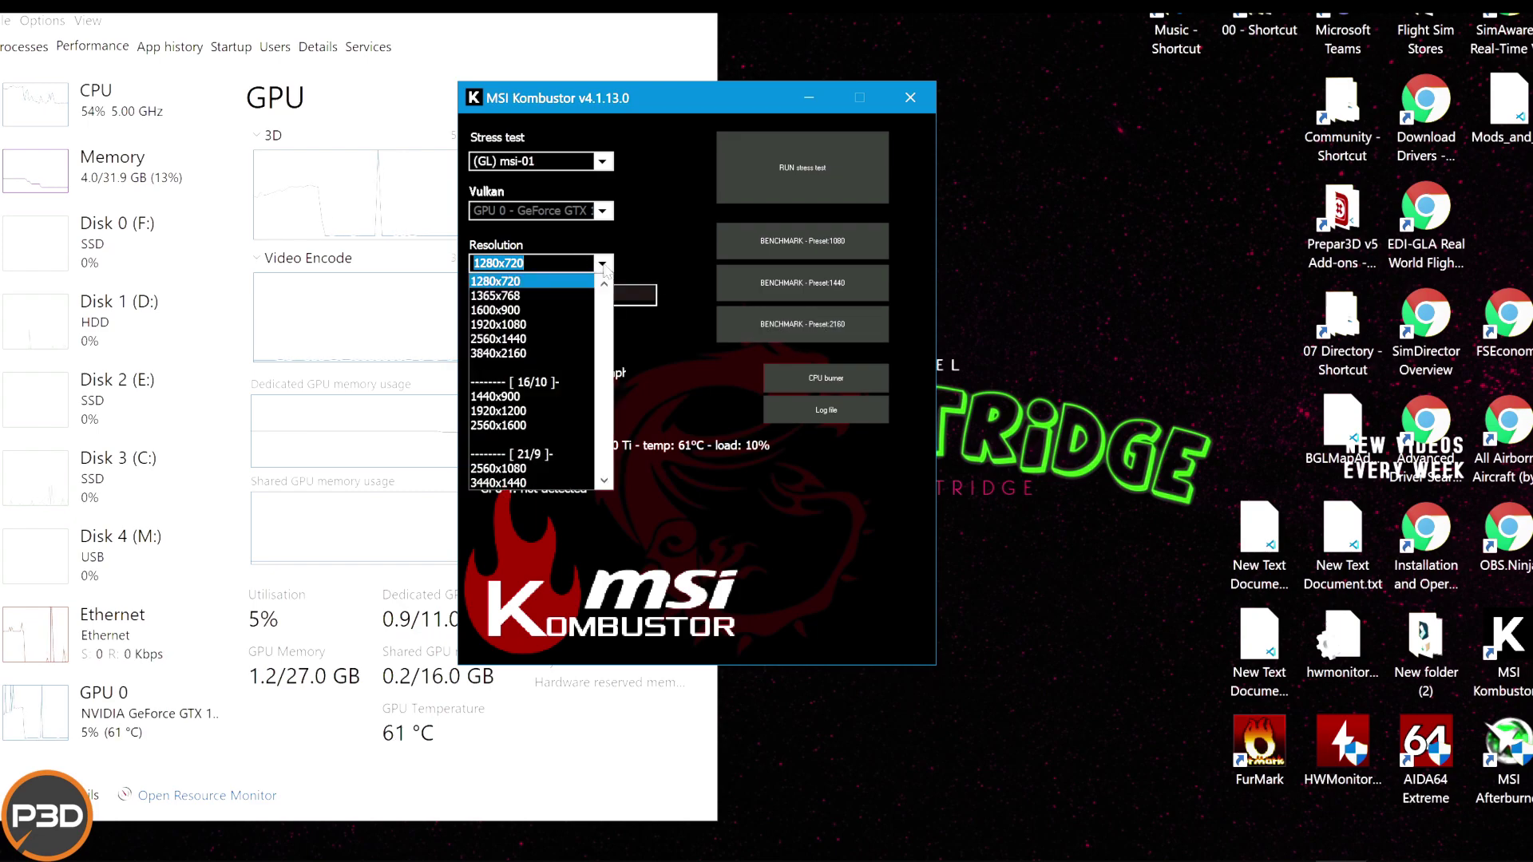
left_click(541, 352)
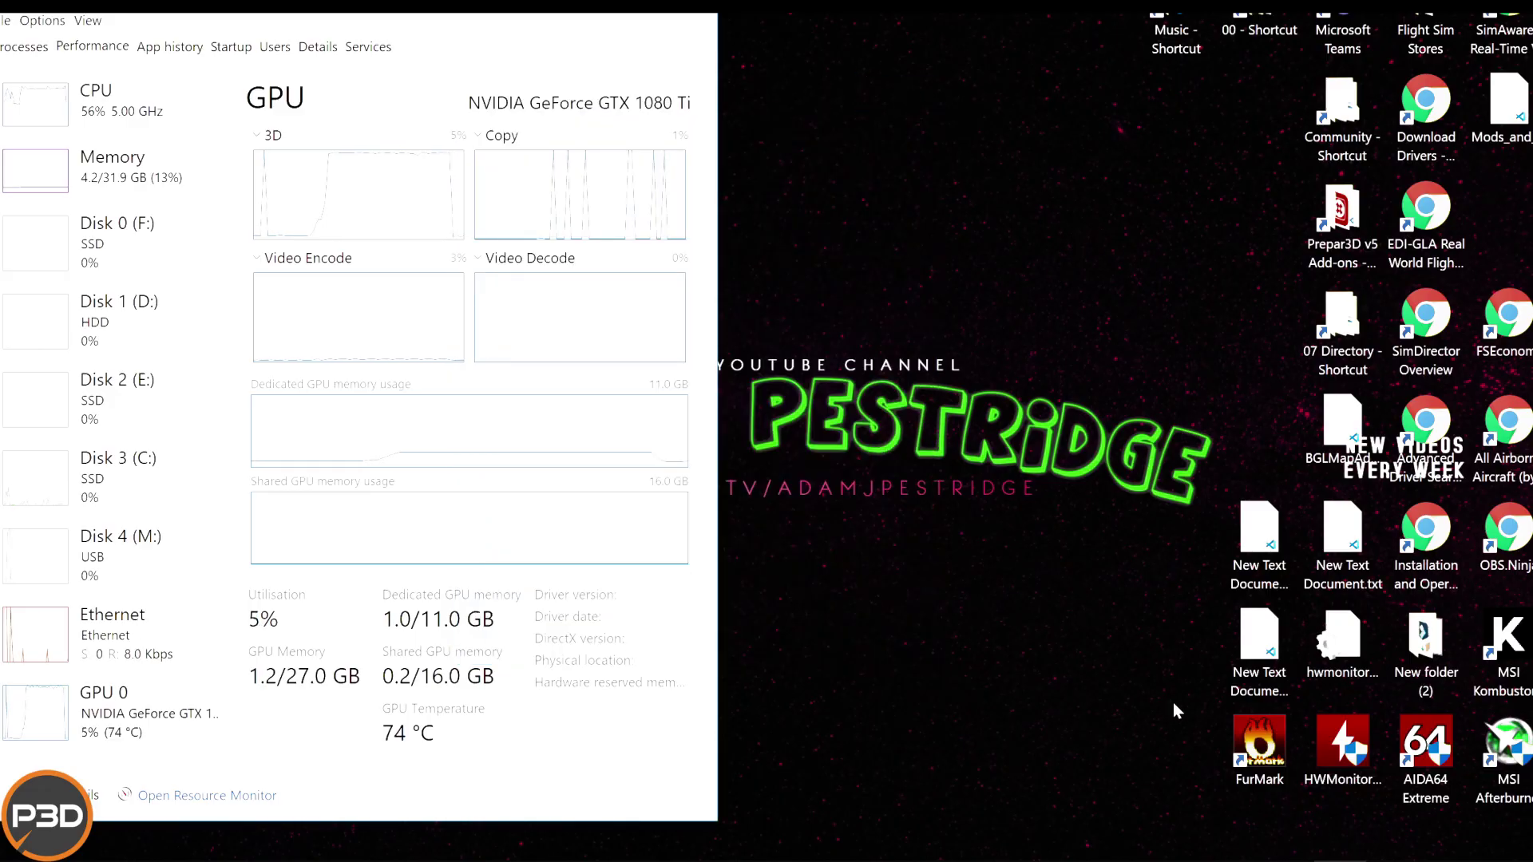
right_click(1423, 769)
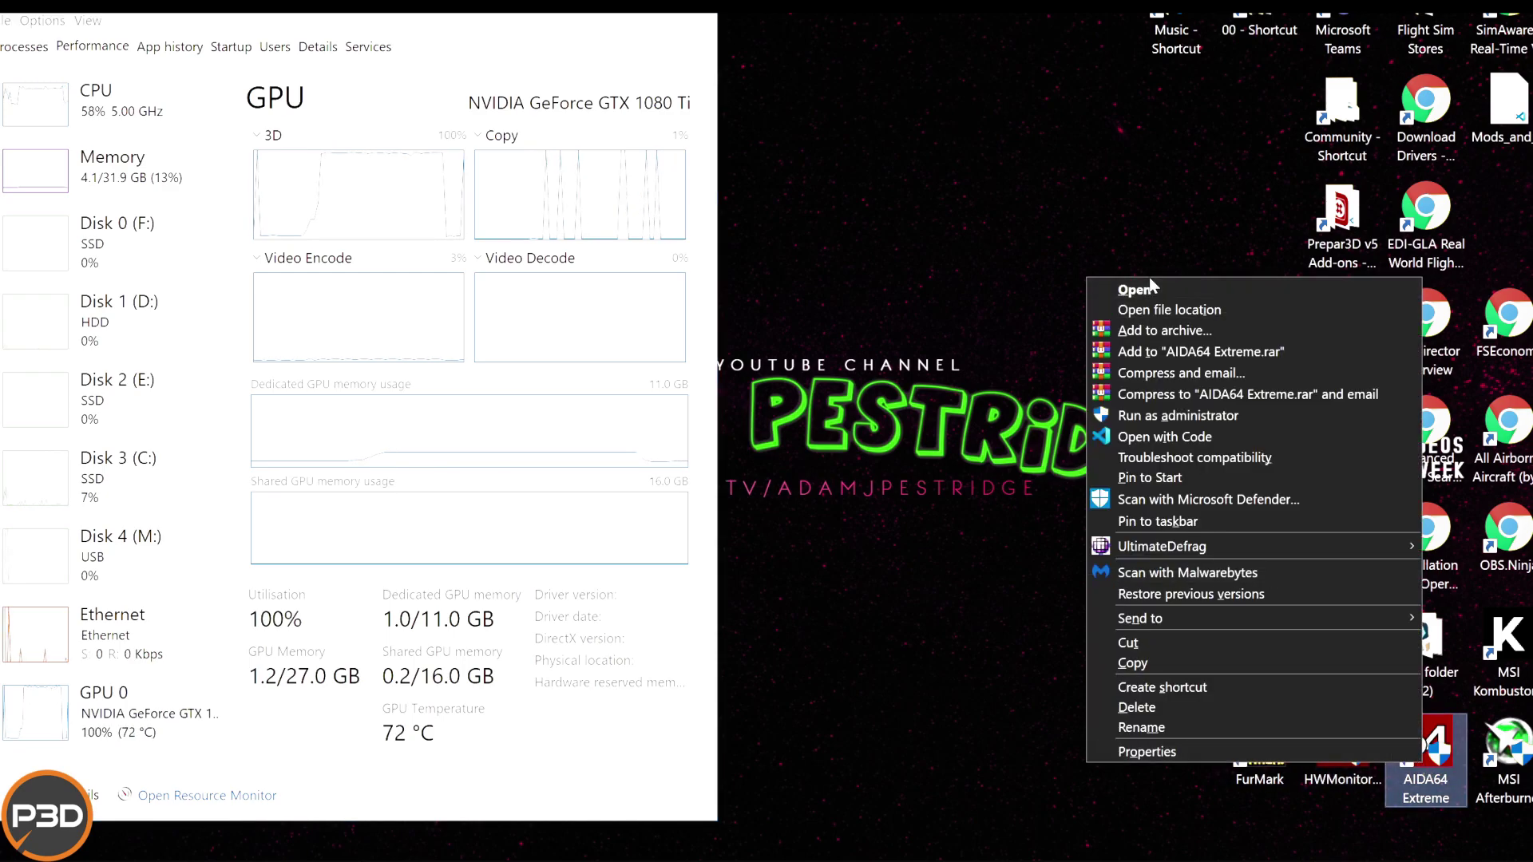
left_click(1159, 414)
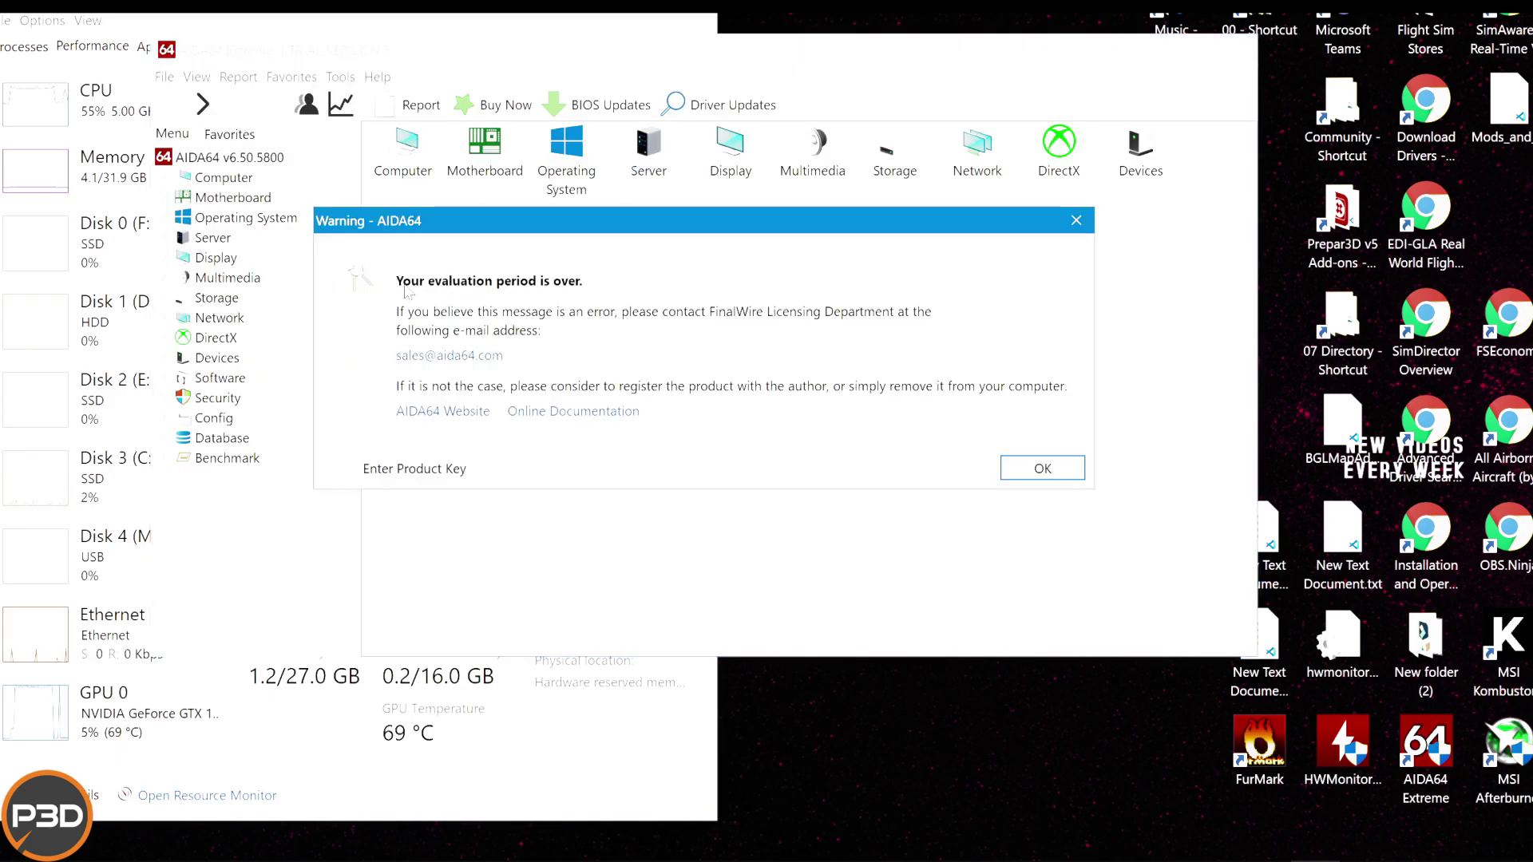
left_click(1042, 467)
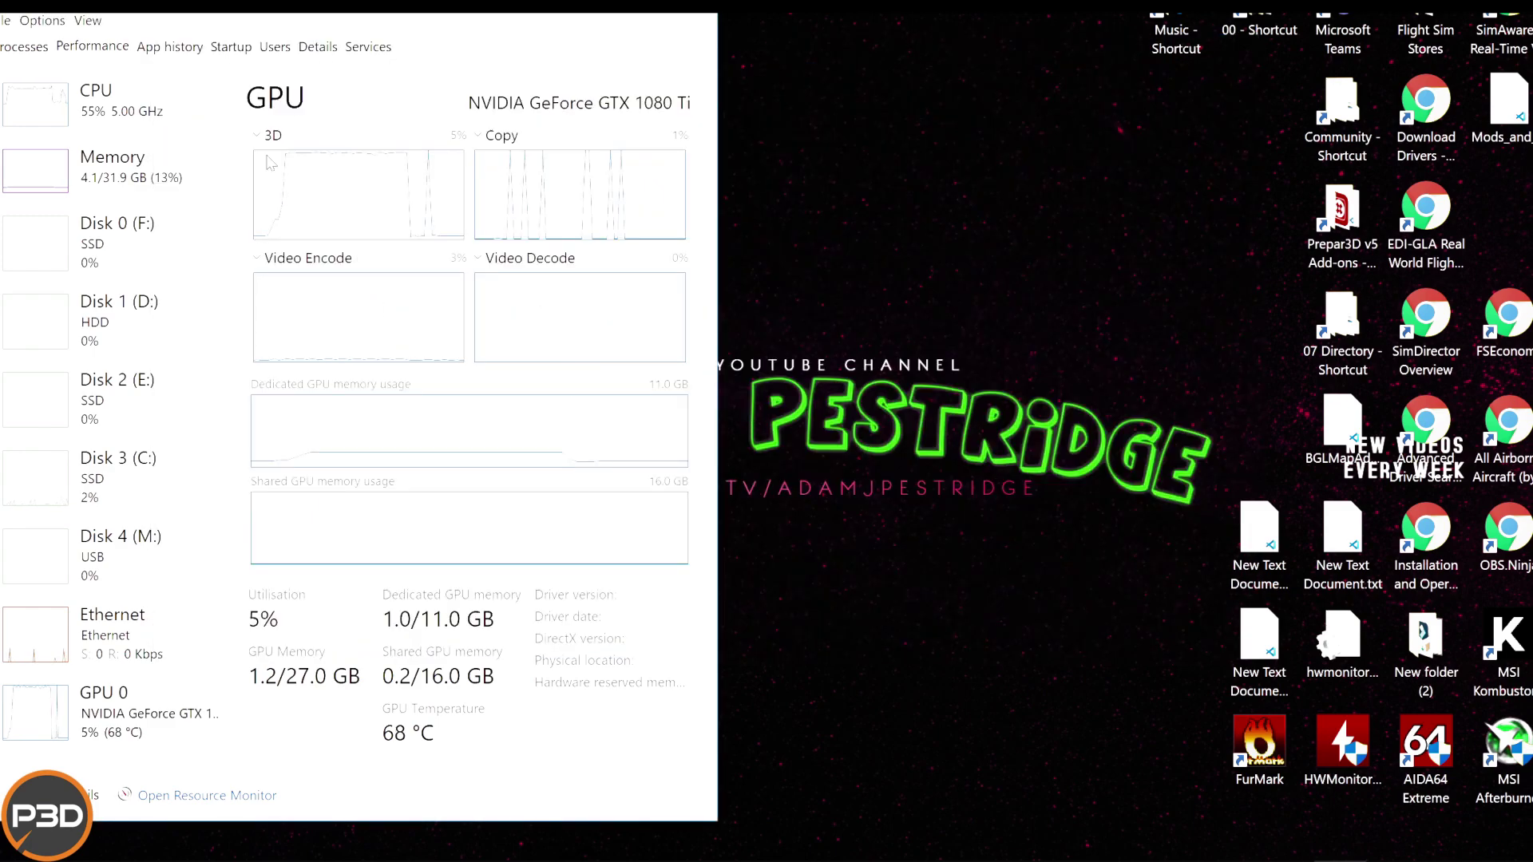
right_click(1269, 736)
left_click(1087, 391)
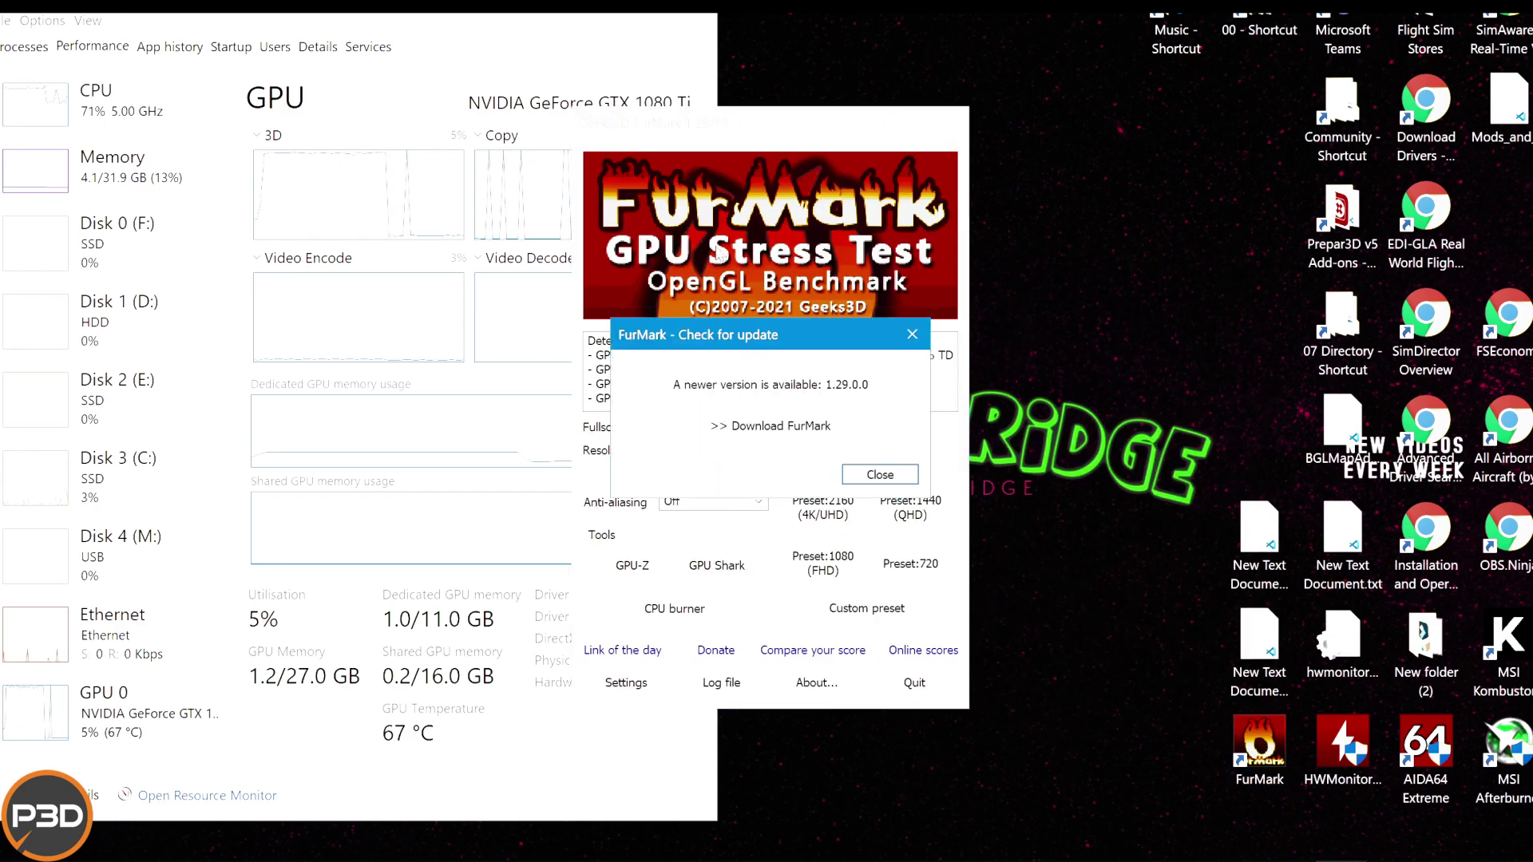
left_click(878, 477)
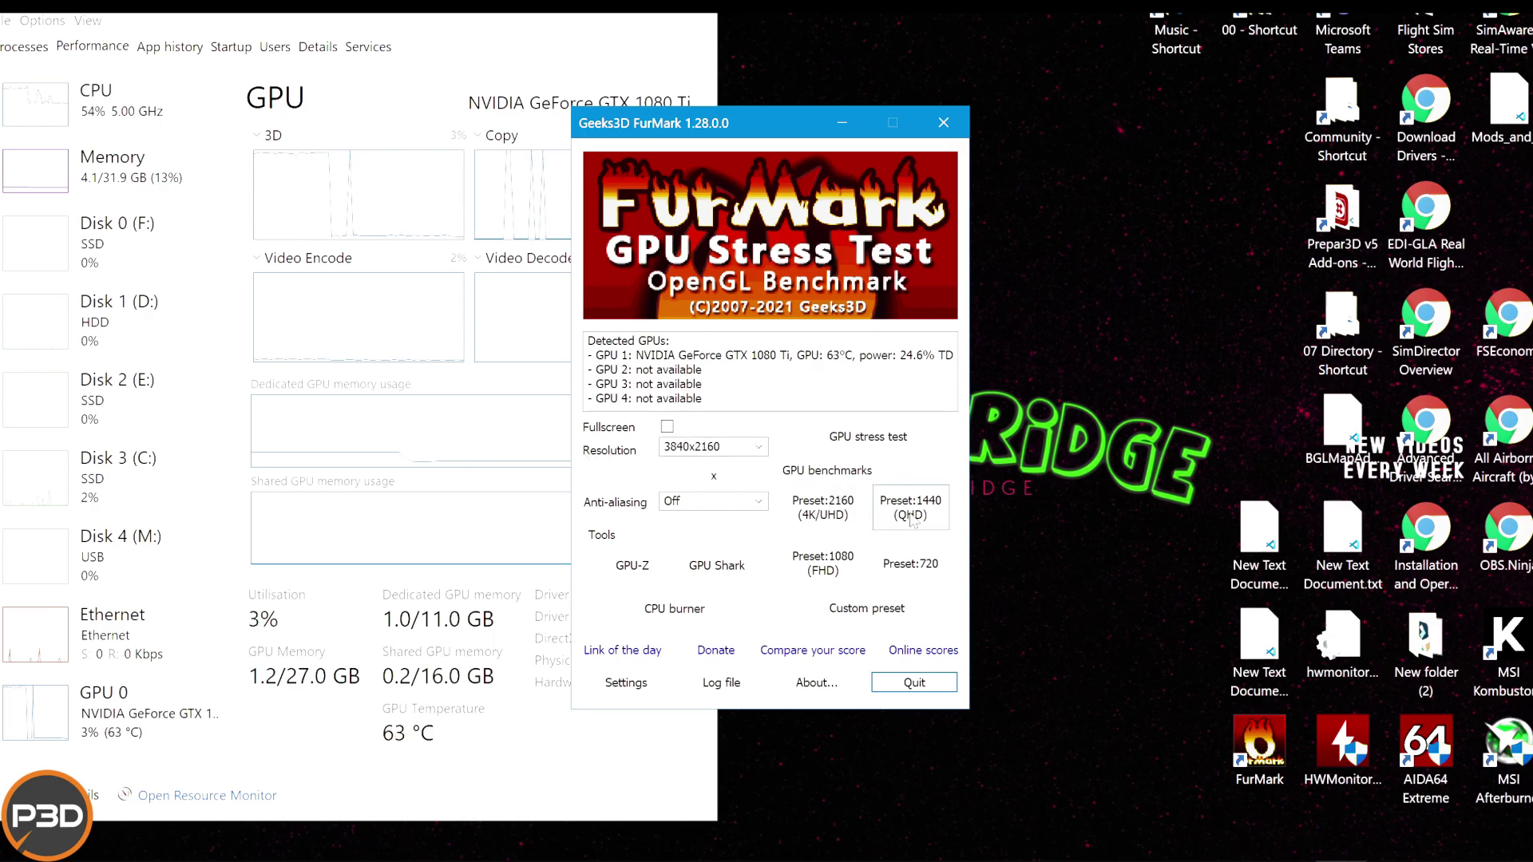
left_click(935, 685)
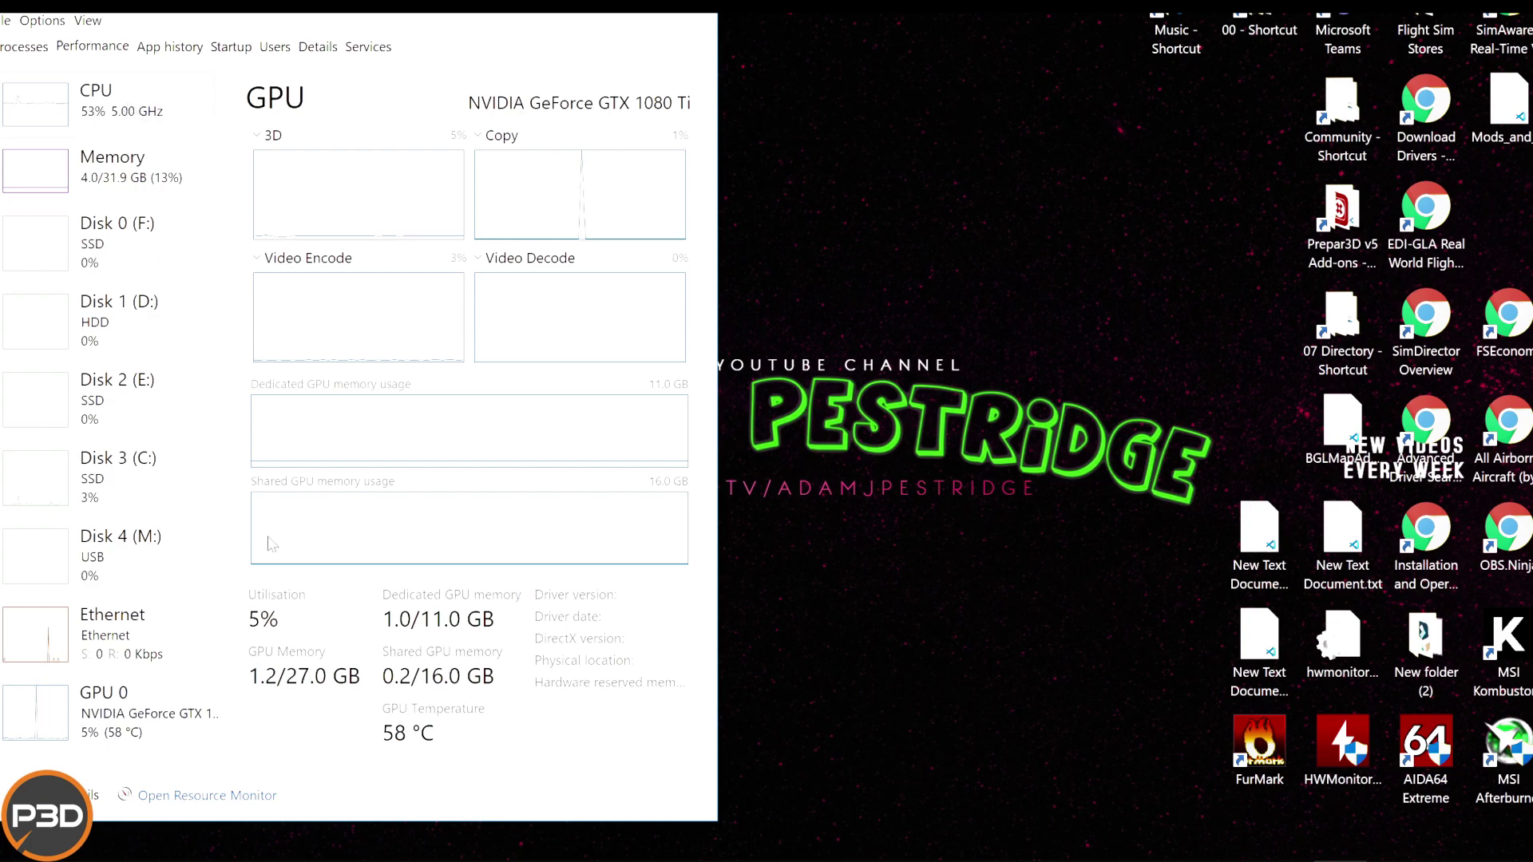
Step: Show the CPU details on Task Manager's Performance tab, then close it with Alt+F4
left_click(104, 96)
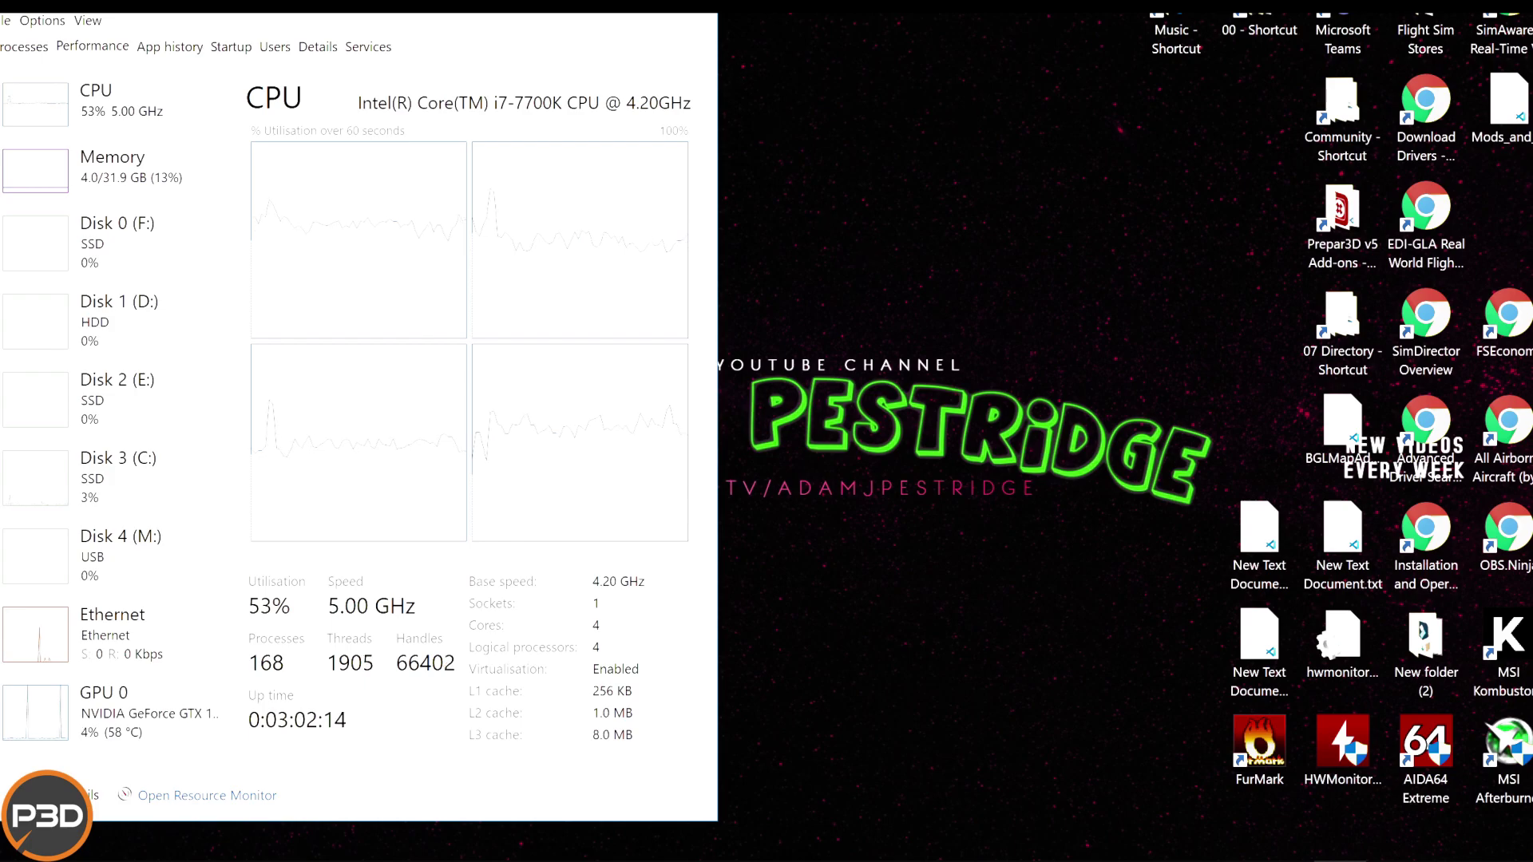
key("alt+F4")
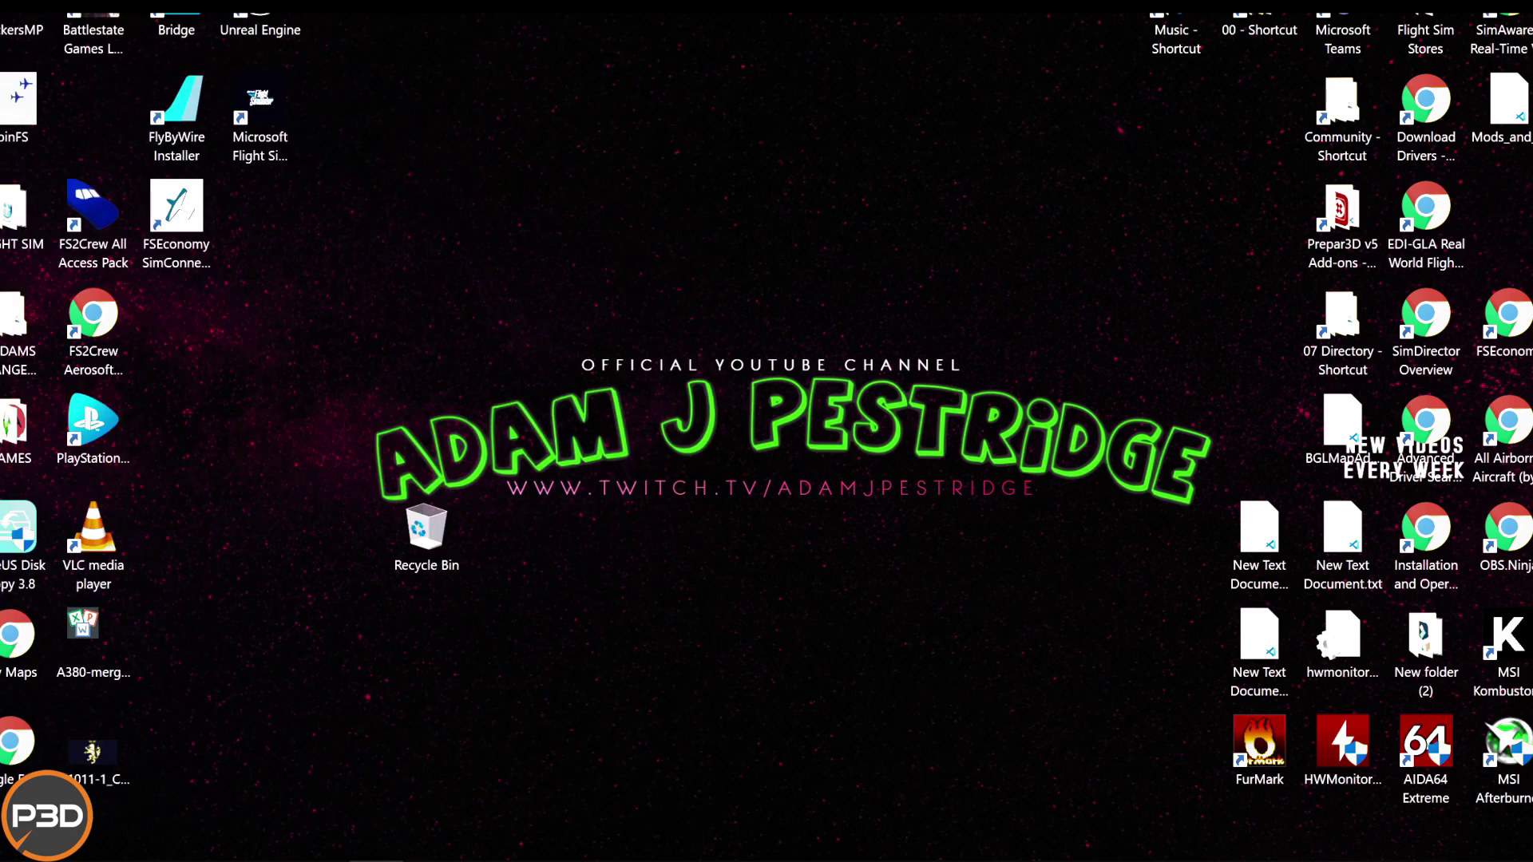